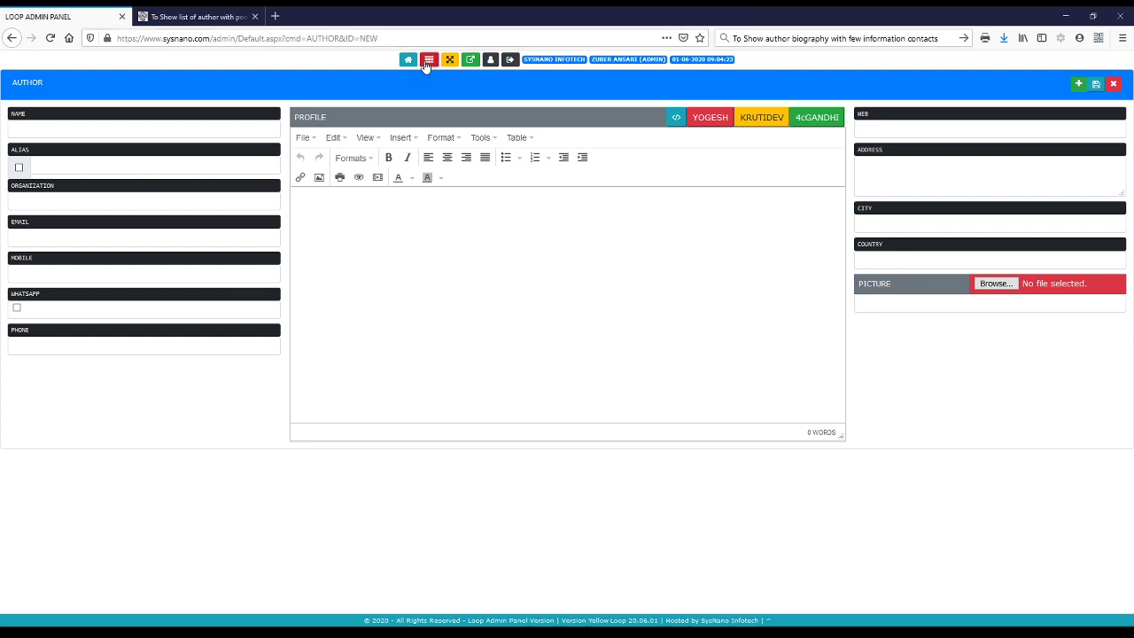
# Open the News & Publish Author list, showing 1715 authors across 172 pages
pyautogui.click(426, 60)
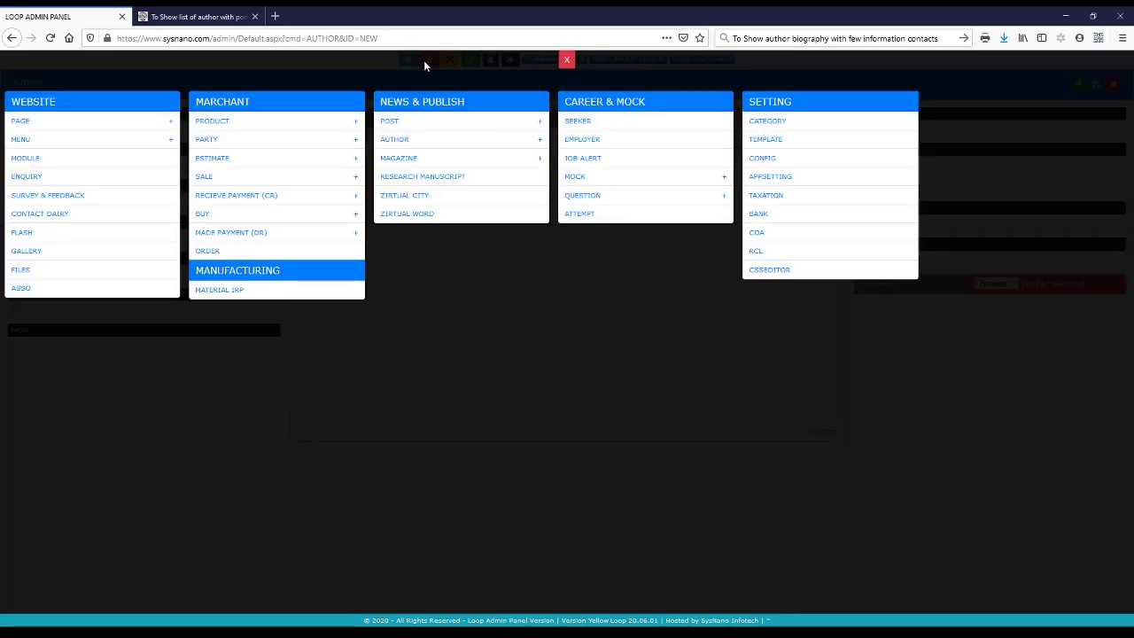
pyautogui.click(395, 140)
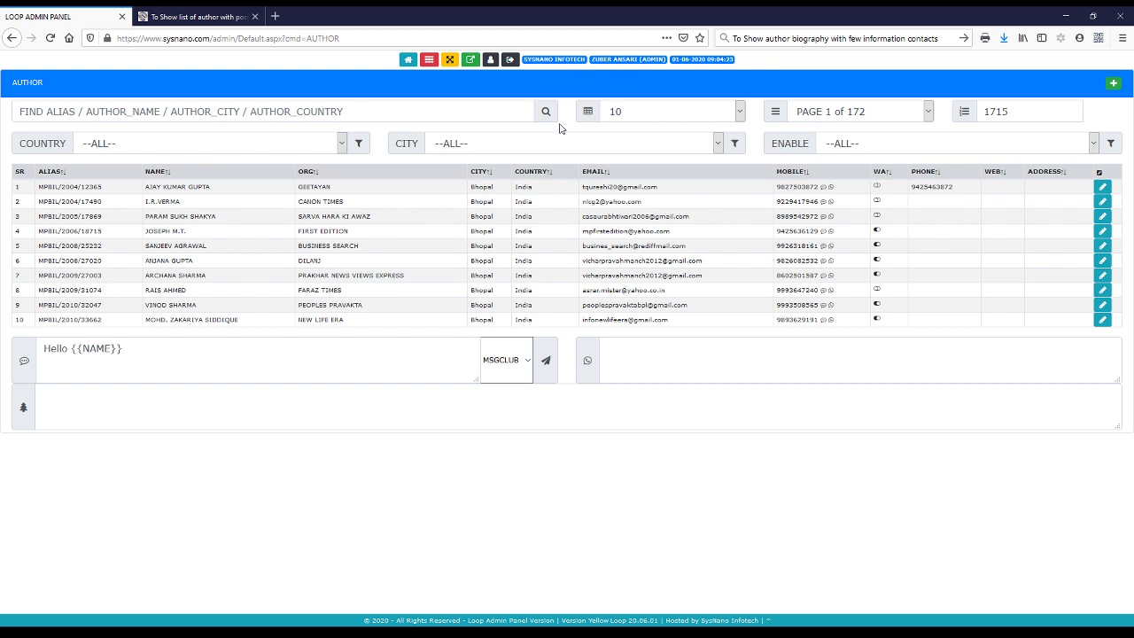
pyautogui.doubleClick(996, 110)
pyautogui.doubleClick(995, 110)
pyautogui.click(441, 145)
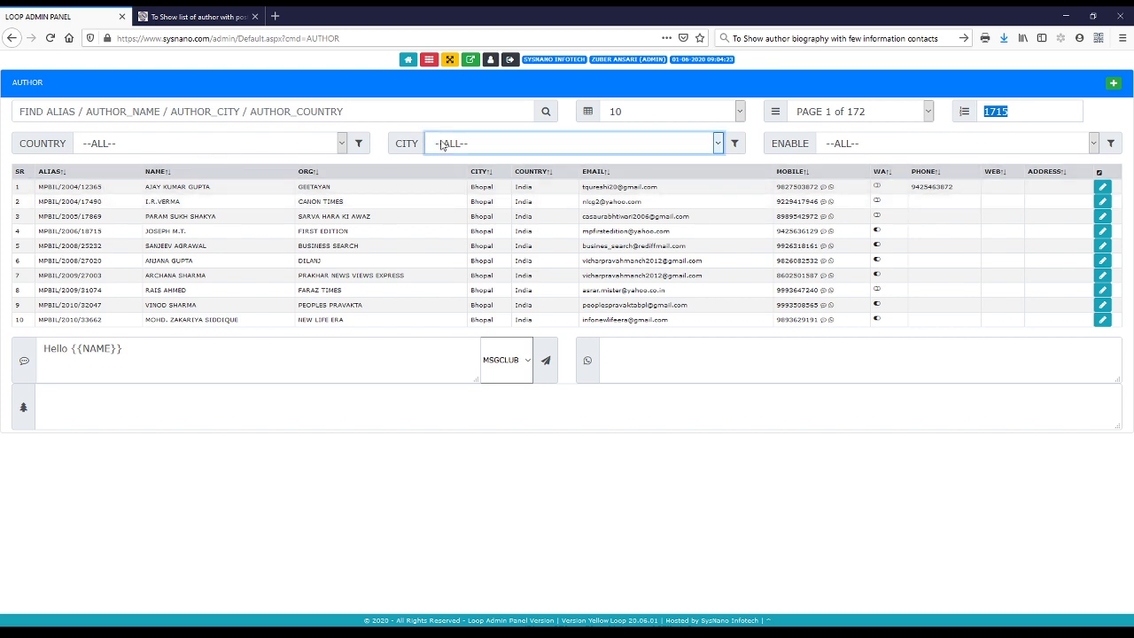
pyautogui.click(858, 146)
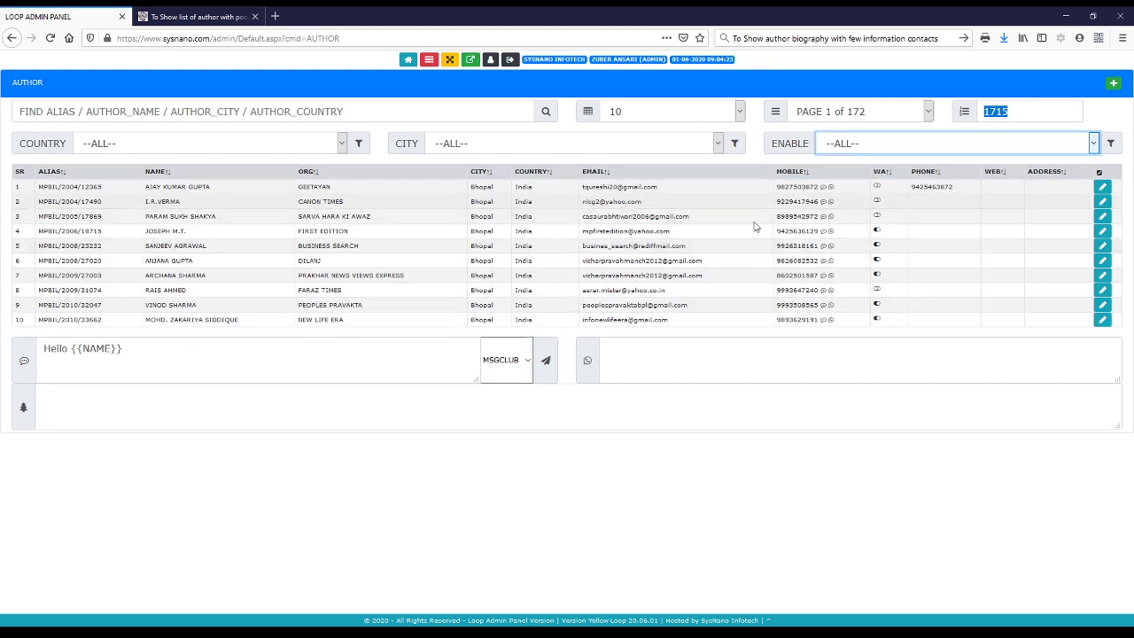
pyautogui.click(257, 111)
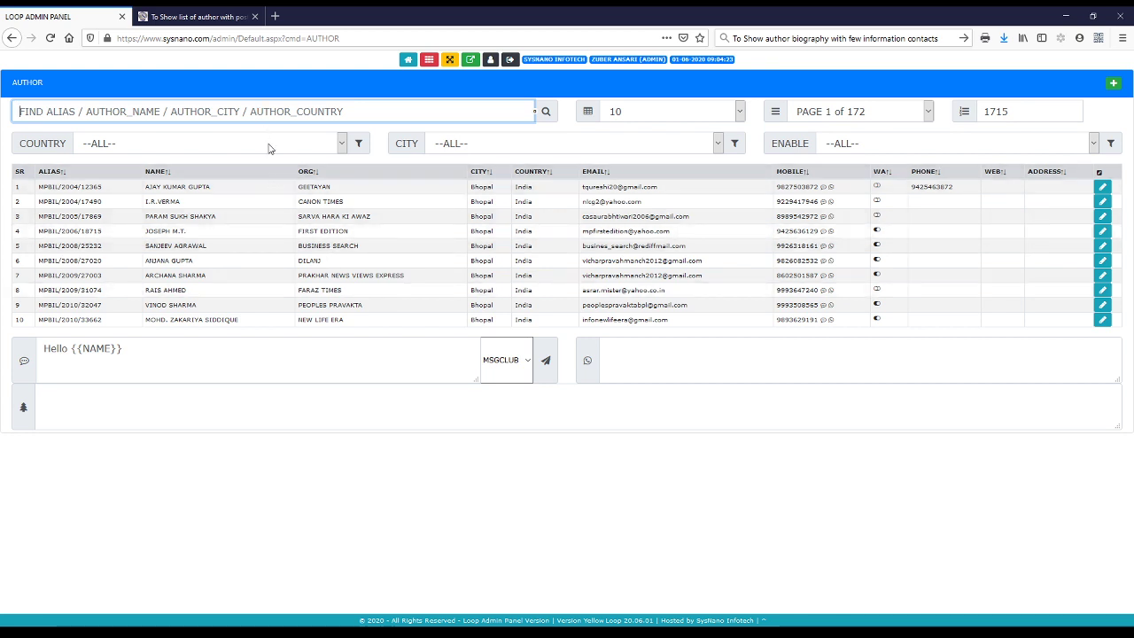
pyautogui.click(269, 148)
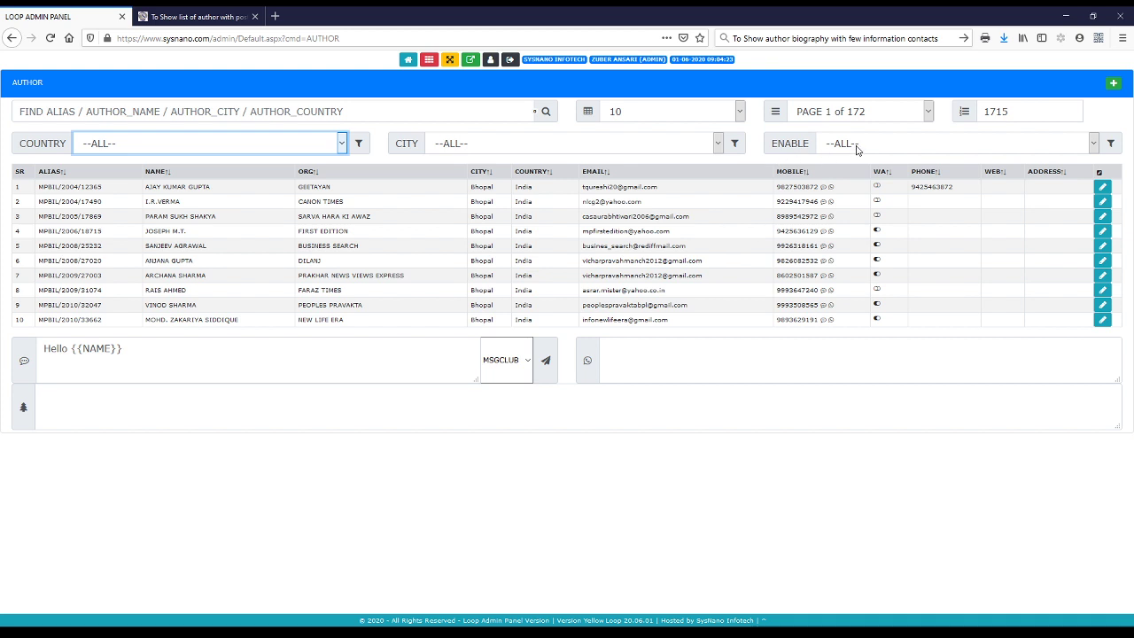
pyautogui.click(741, 112)
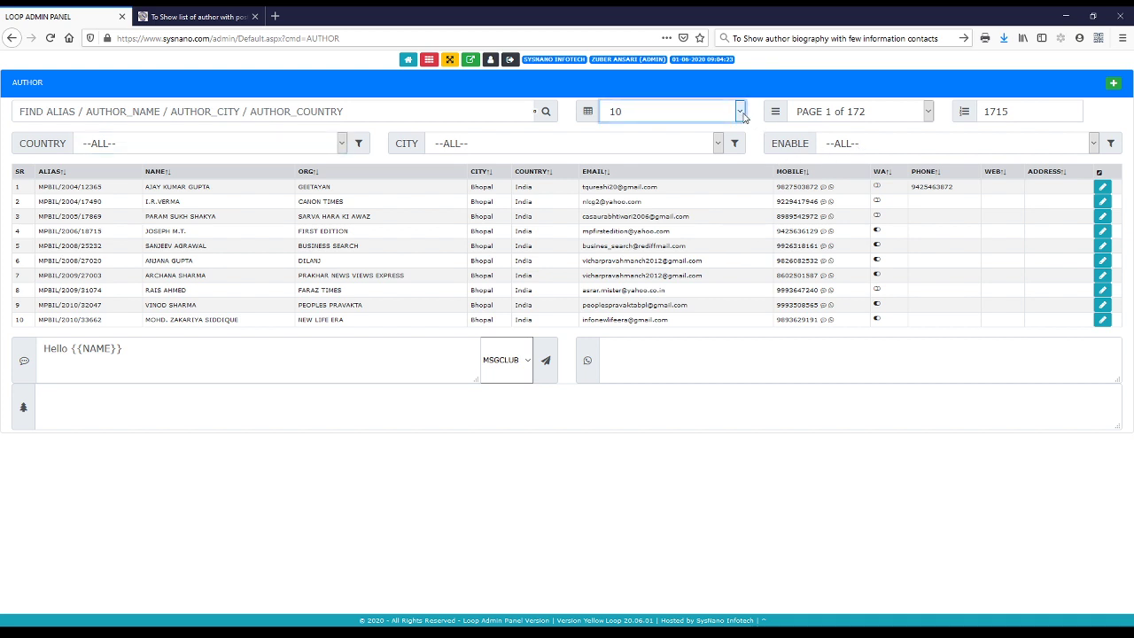
pyautogui.click(840, 112)
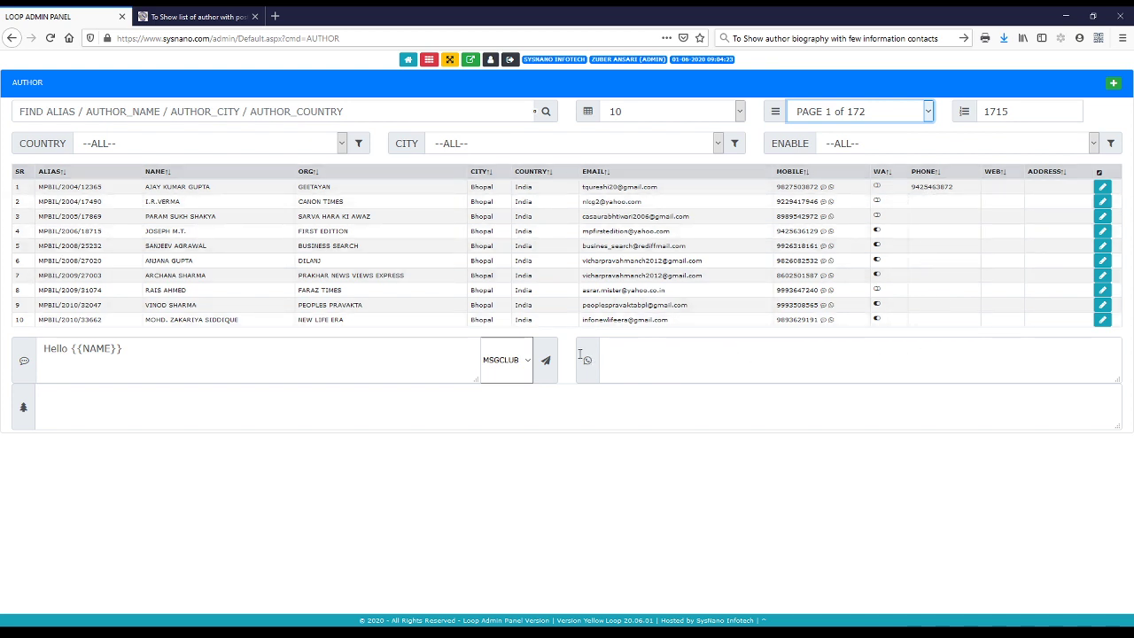
# Append the test text 'dsfsdfdsfsdfdsfsd' after Hello {{NAME}} in the message template
pyautogui.click(394, 370)
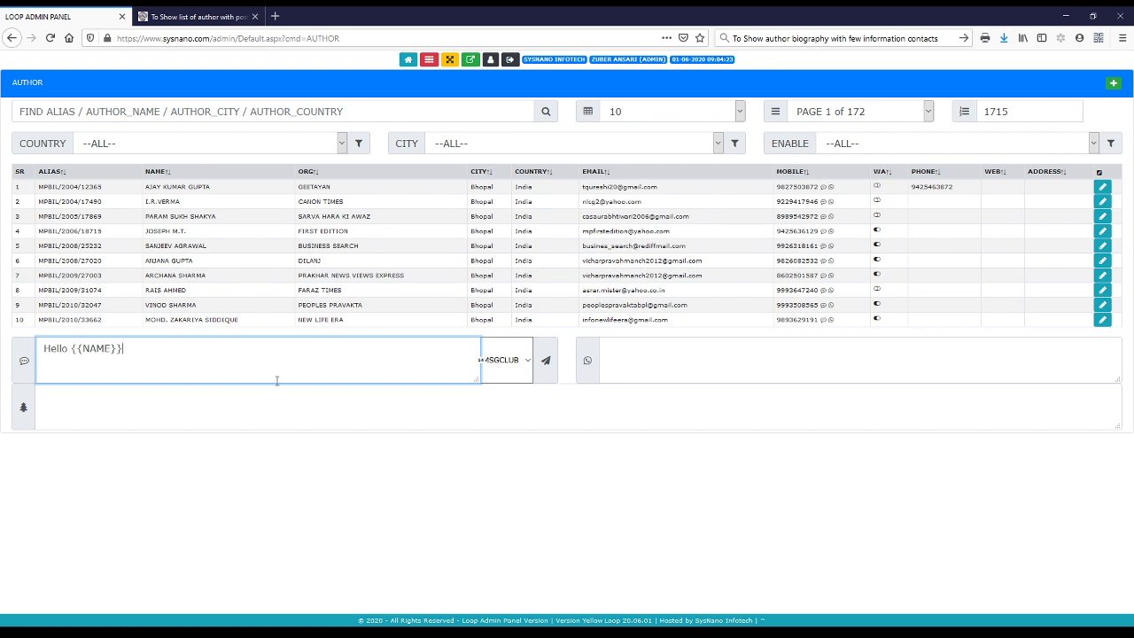
pyautogui.write('dsfsdfdsfsdfdsfsd')
pyautogui.press('Tab')
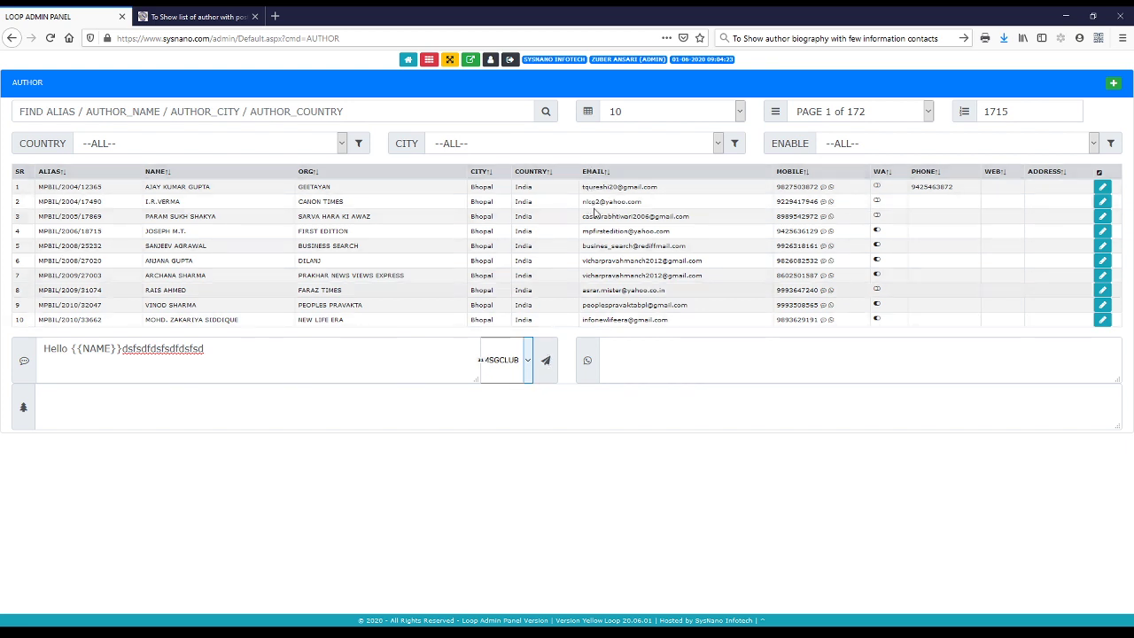
pyautogui.click(738, 112)
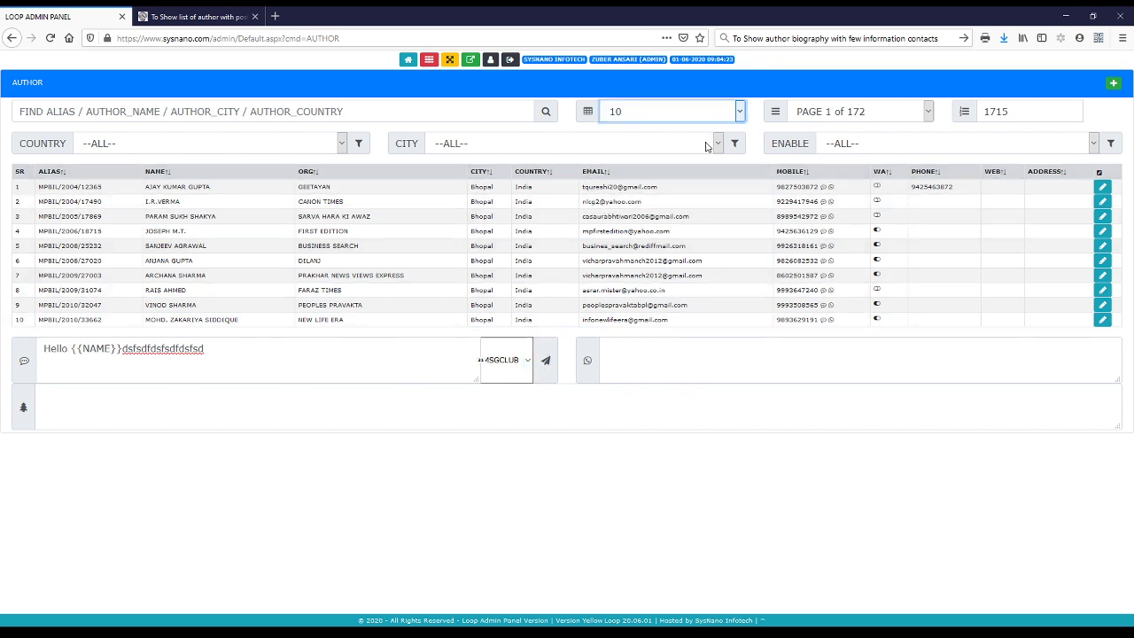
pyautogui.click(669, 234)
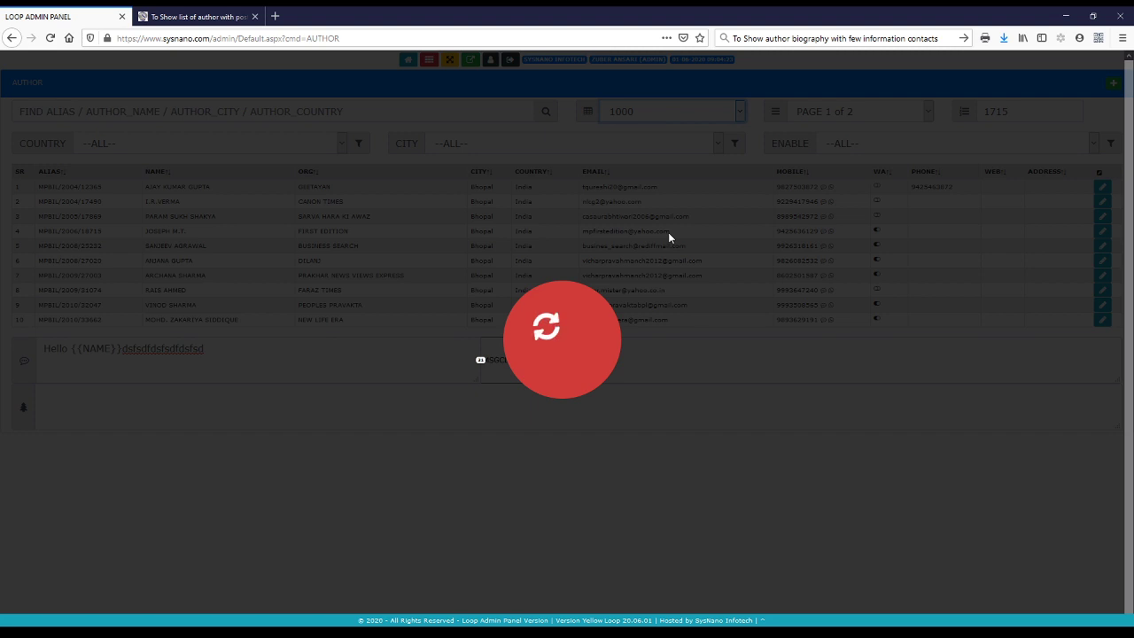
pyautogui.scroll(-10, 632, 338)
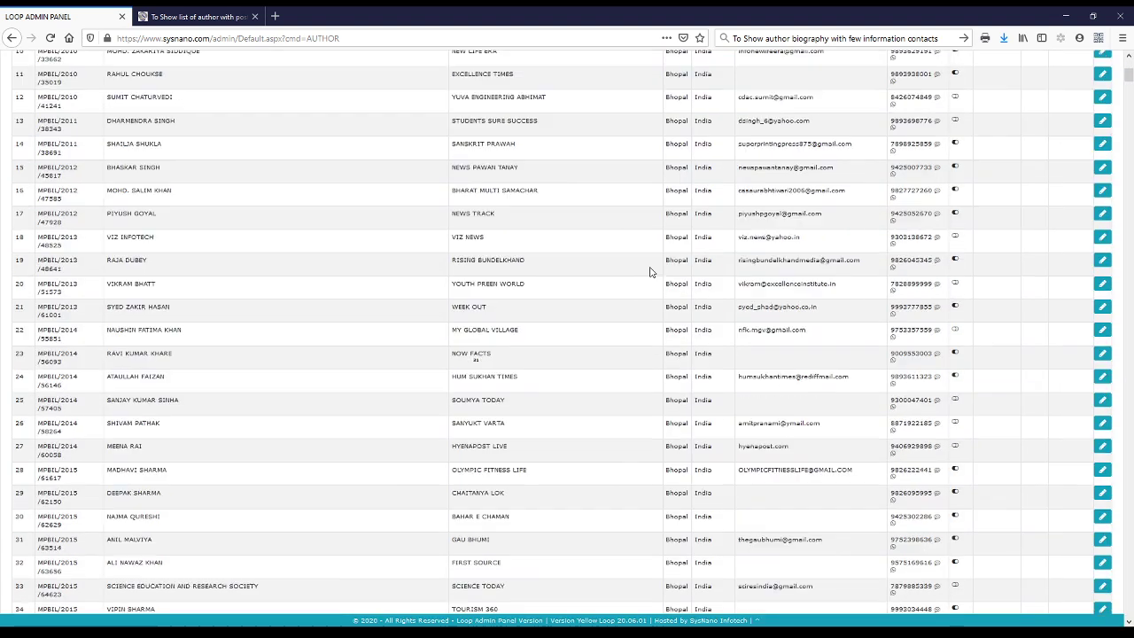
pyautogui.scroll(-20, 632, 337)
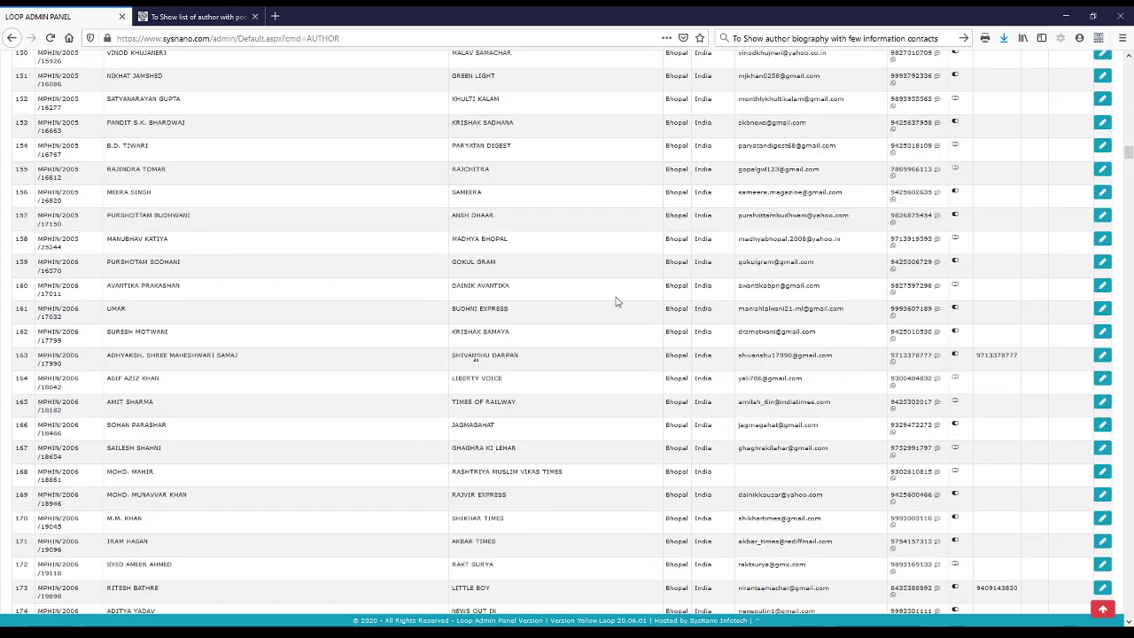
pyautogui.scroll(-20, 602, 322)
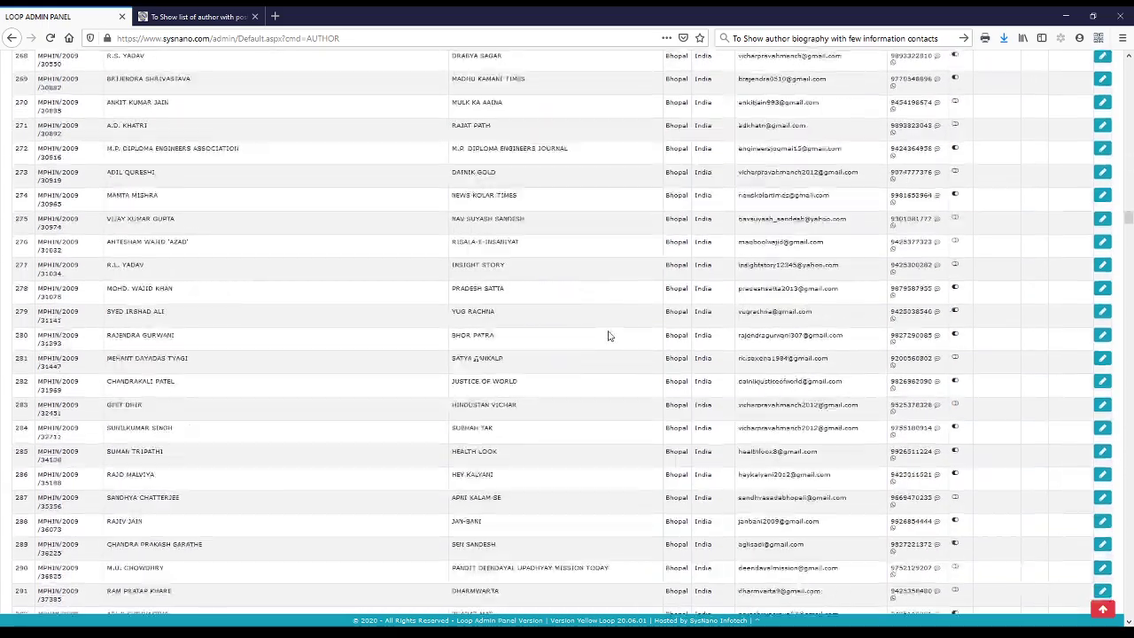
pyautogui.scroll(-20, 623, 317)
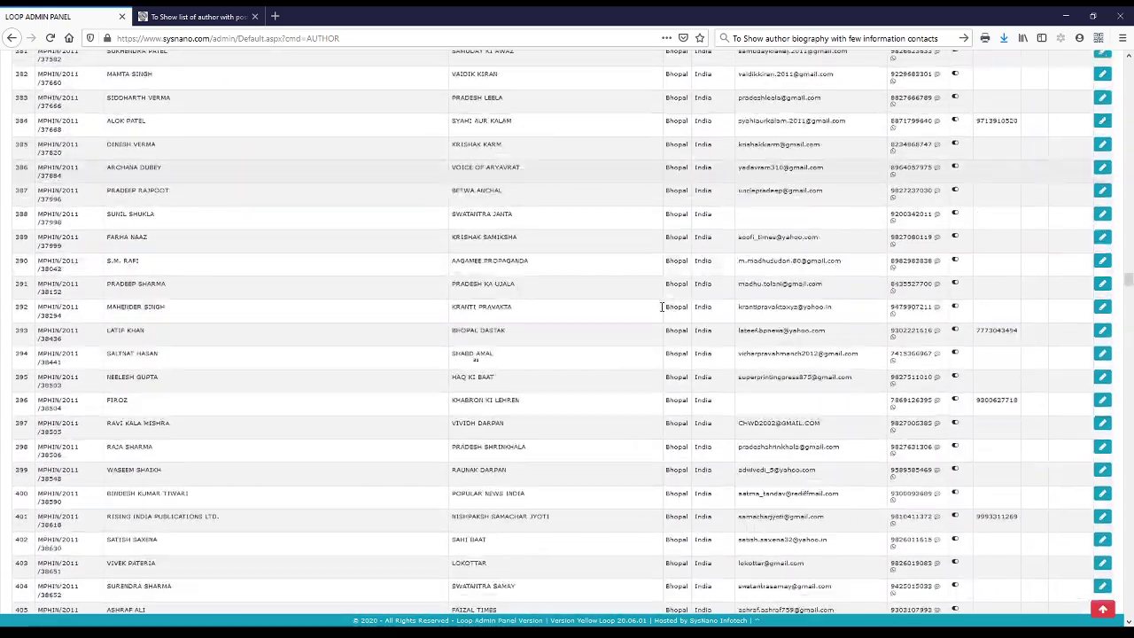
pyautogui.scroll(-10, 655, 317)
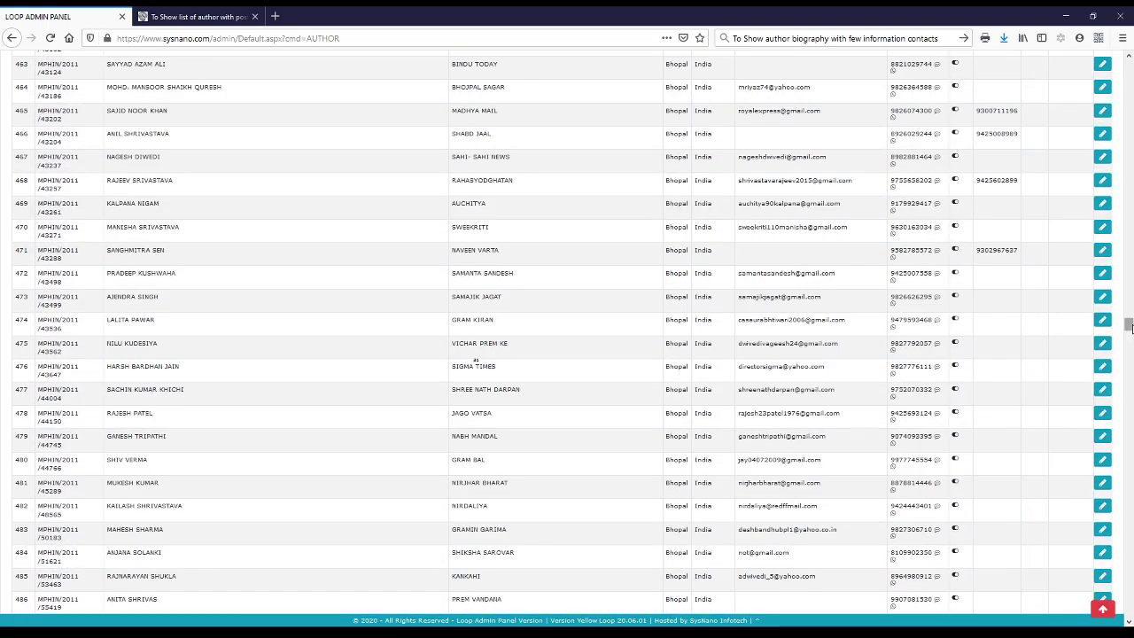
pyautogui.moveTo(1129, 335); pyautogui.dragTo(1129, 84)
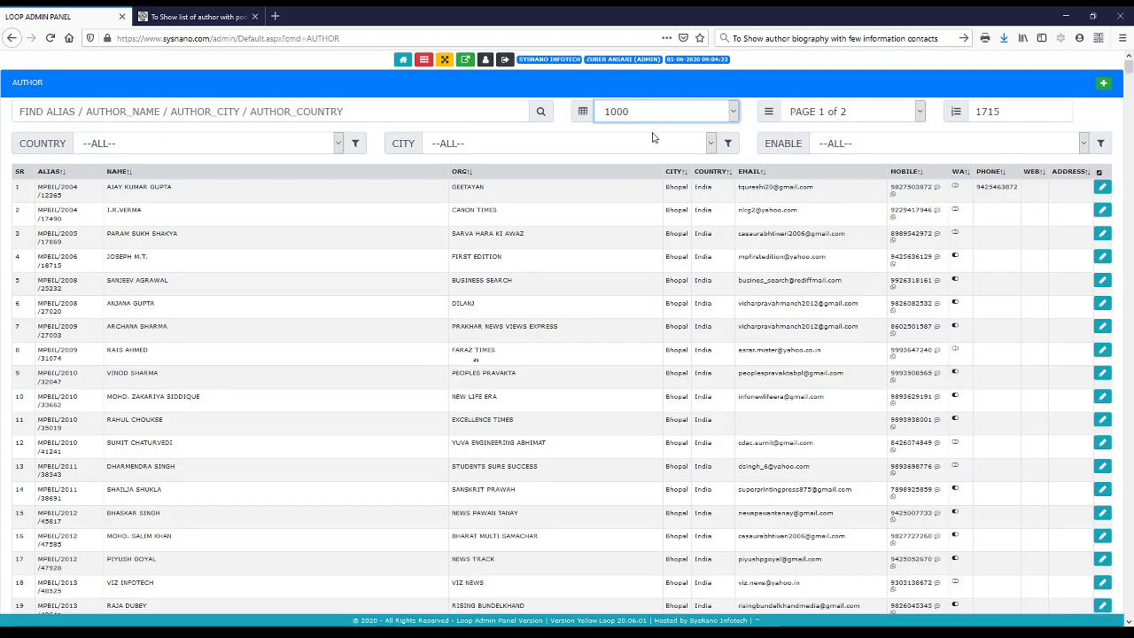
pyautogui.click(652, 138)
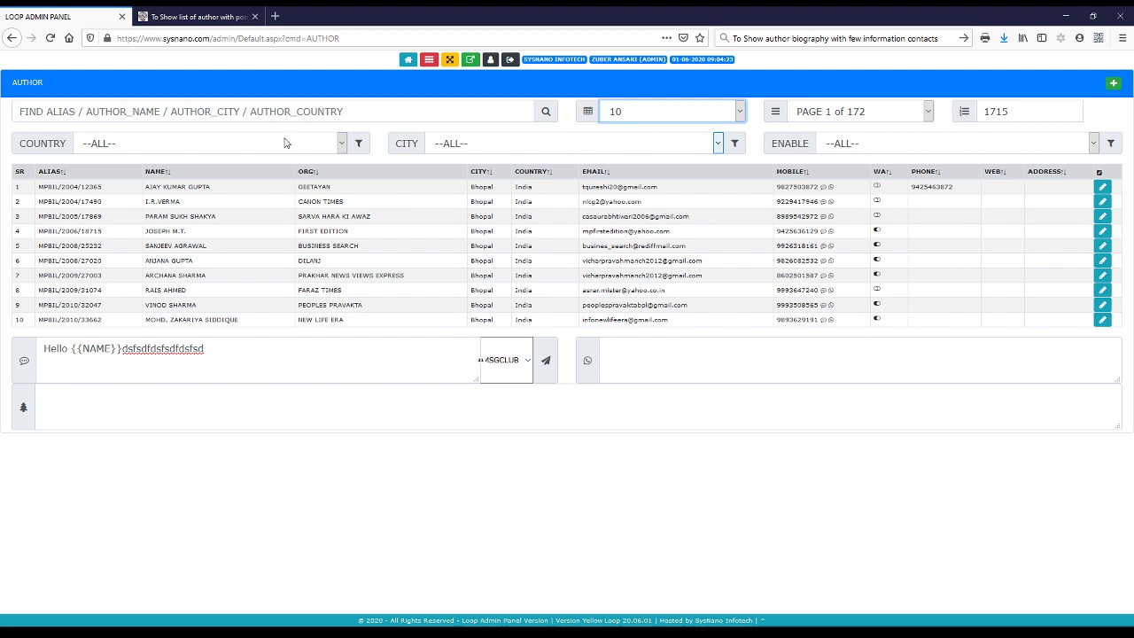
# Search the Author list by the author's first name and select the alias and name in the results
pyautogui.click(230, 108)
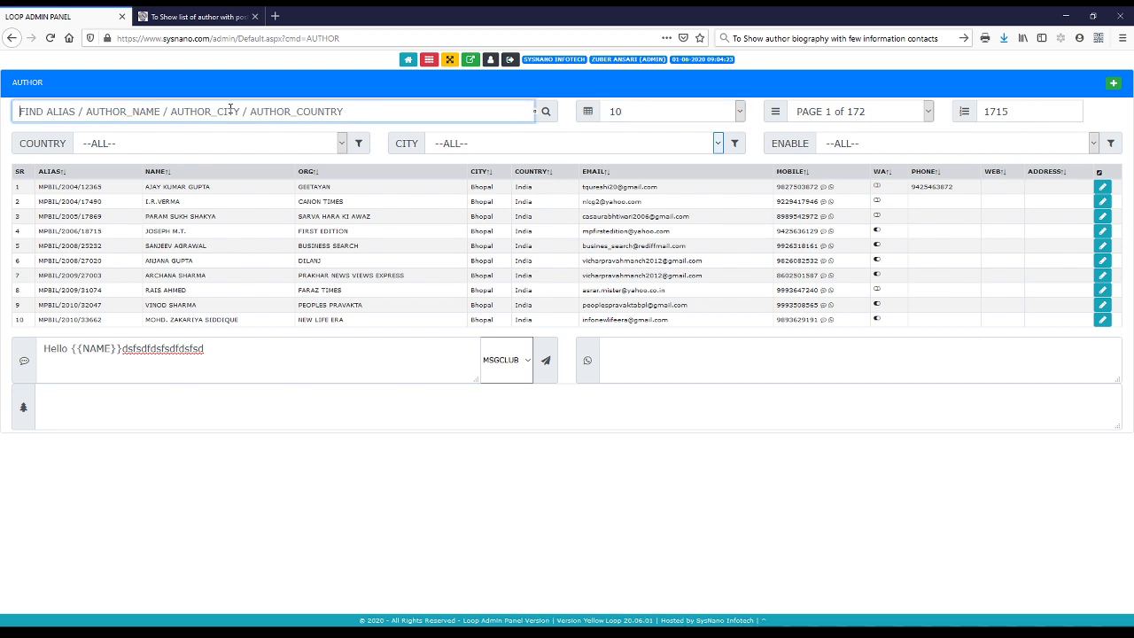
pyautogui.write('zuber')
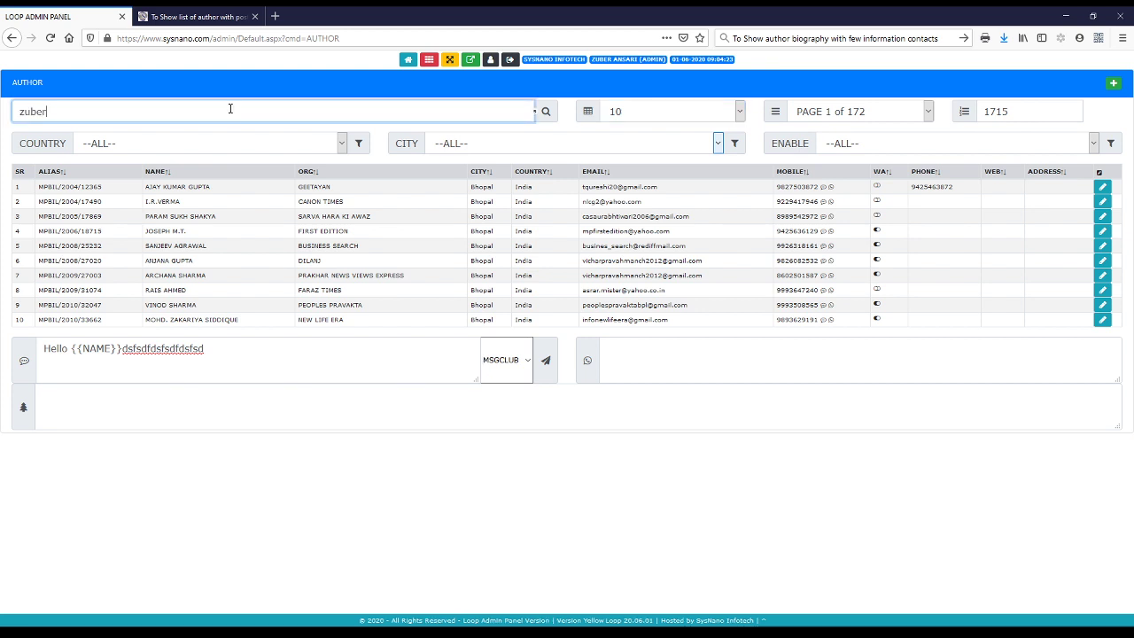
pyautogui.click(545, 112)
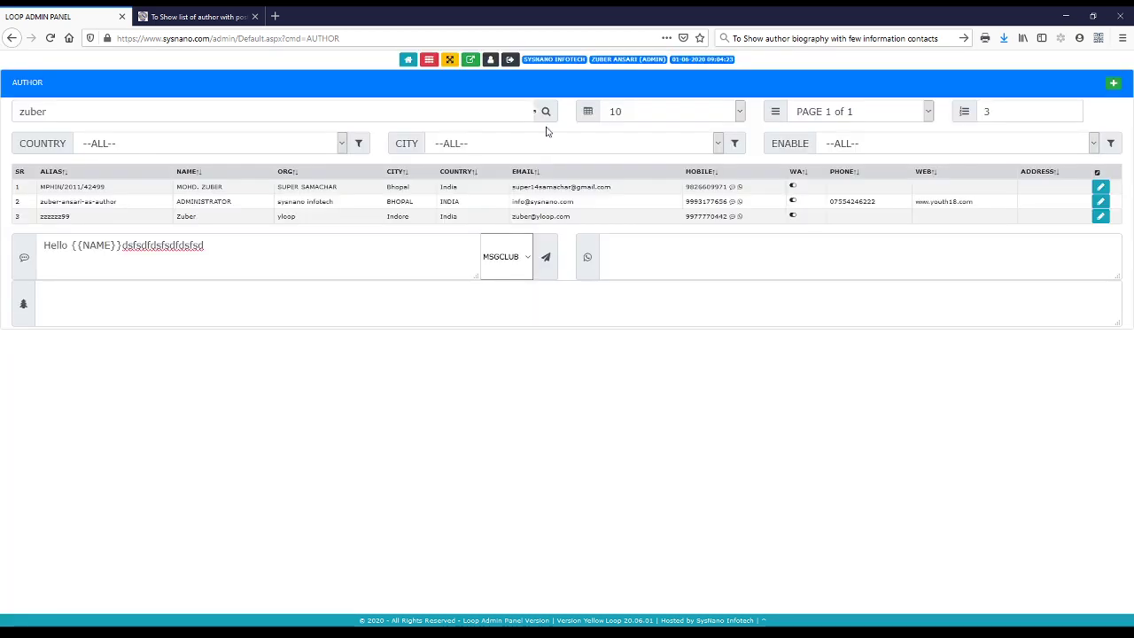
pyautogui.tripleClick(100, 202)
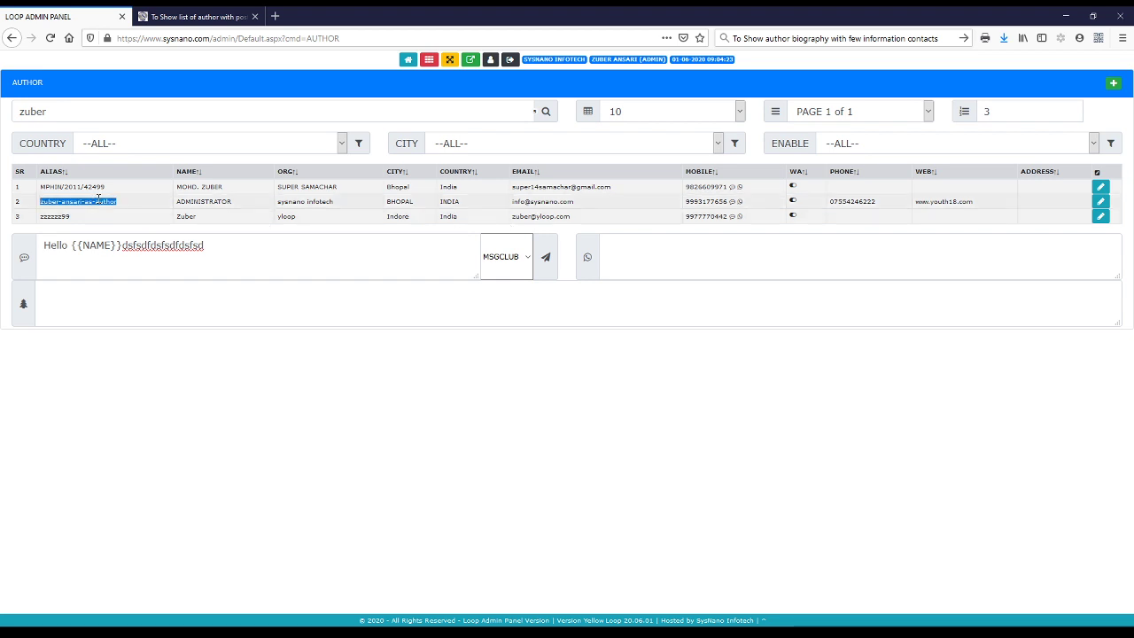
pyautogui.doubleClick(184, 216)
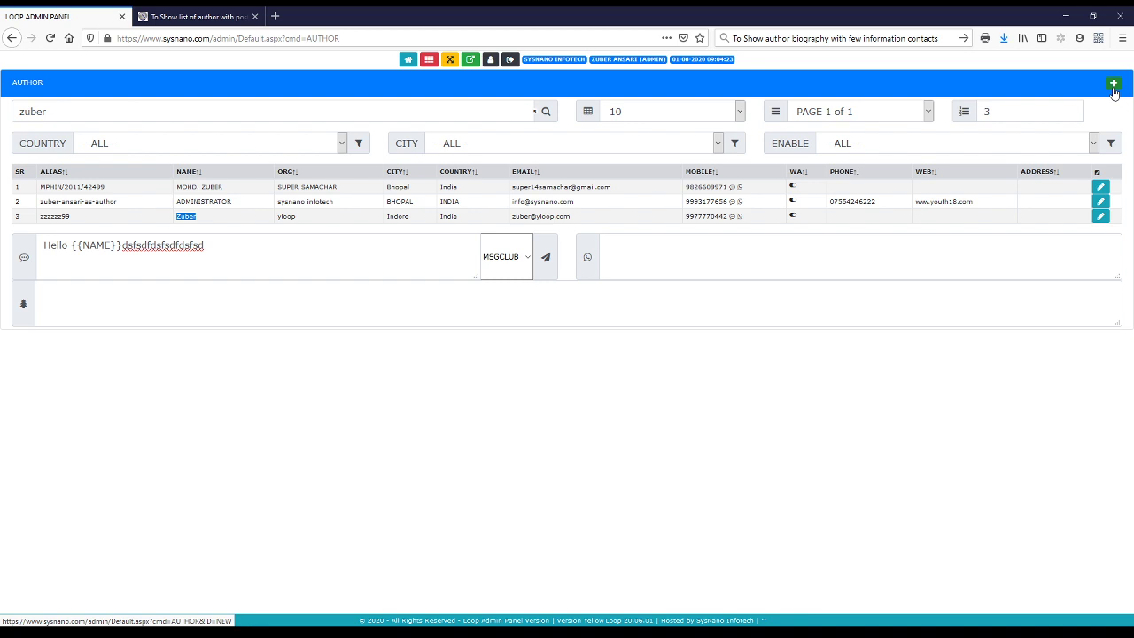
# Open the third matching author's record and replace the Name with the author's new display name
pyautogui.click(1100, 217)
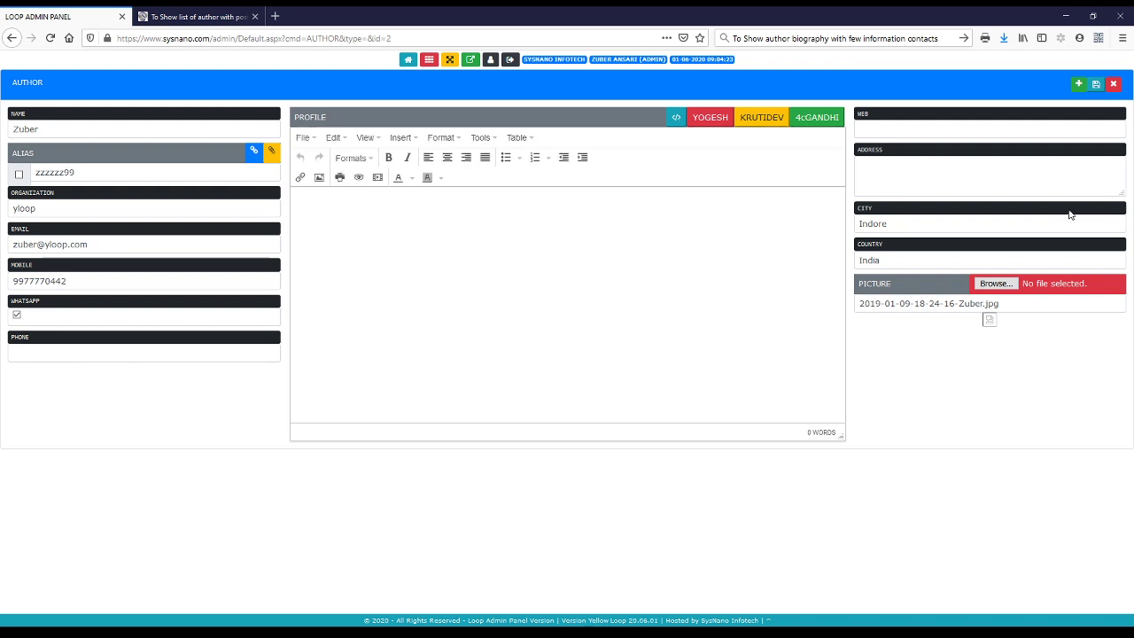
pyautogui.click(151, 130)
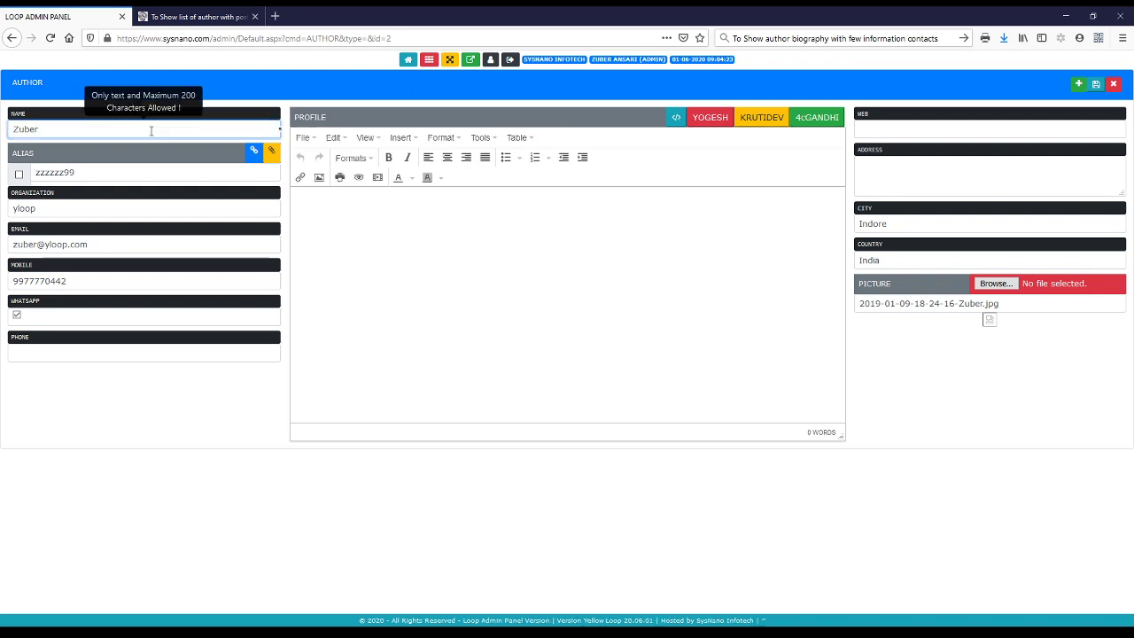
pyautogui.write('Ansari')
pyautogui.hotkey('ctrl', 'a')
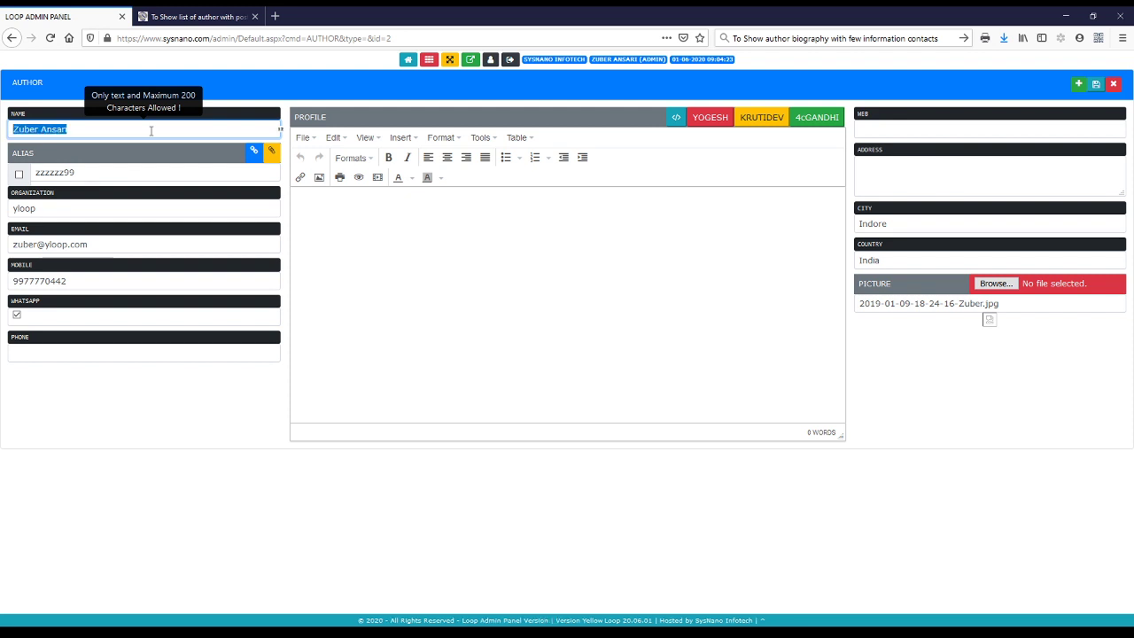
pyautogui.press('Tab')
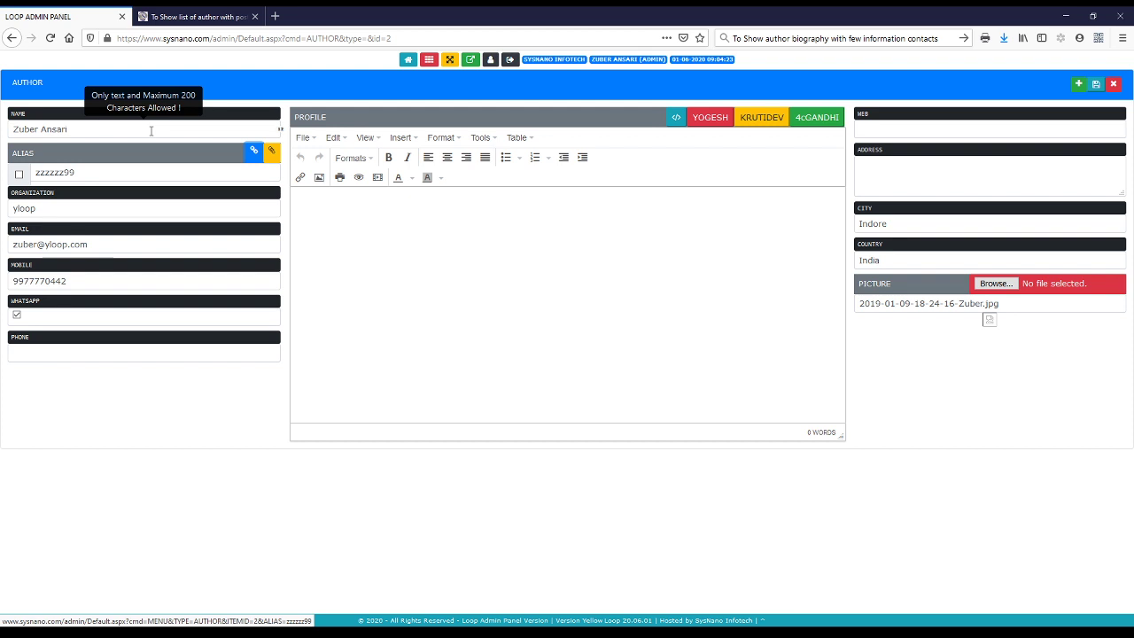
pyautogui.hotkey('shift', 'Tab')
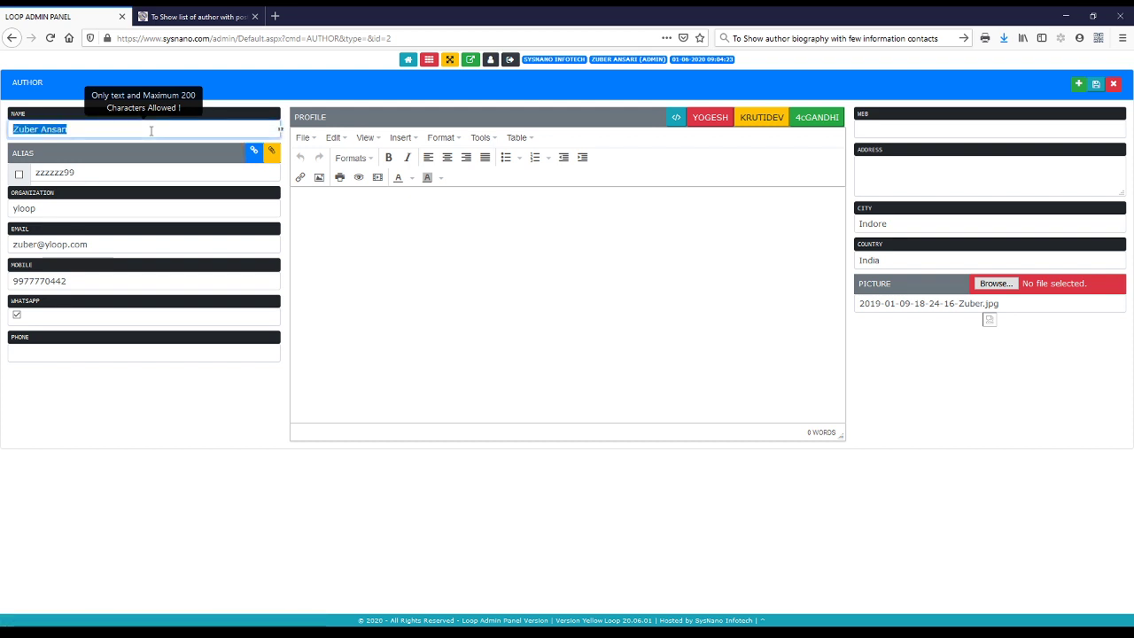
pyautogui.write('Zuber')
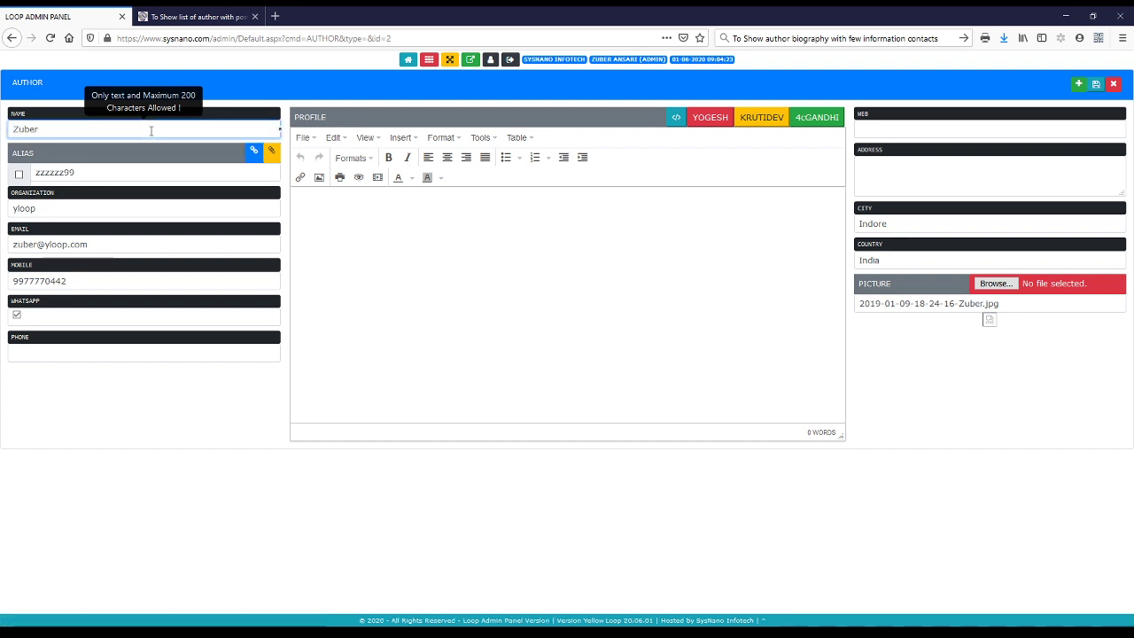
pyautogui.write(' Sir')
# Tick the Alias checkbox to regenerate the alias from the new name
pyautogui.press('Tab')
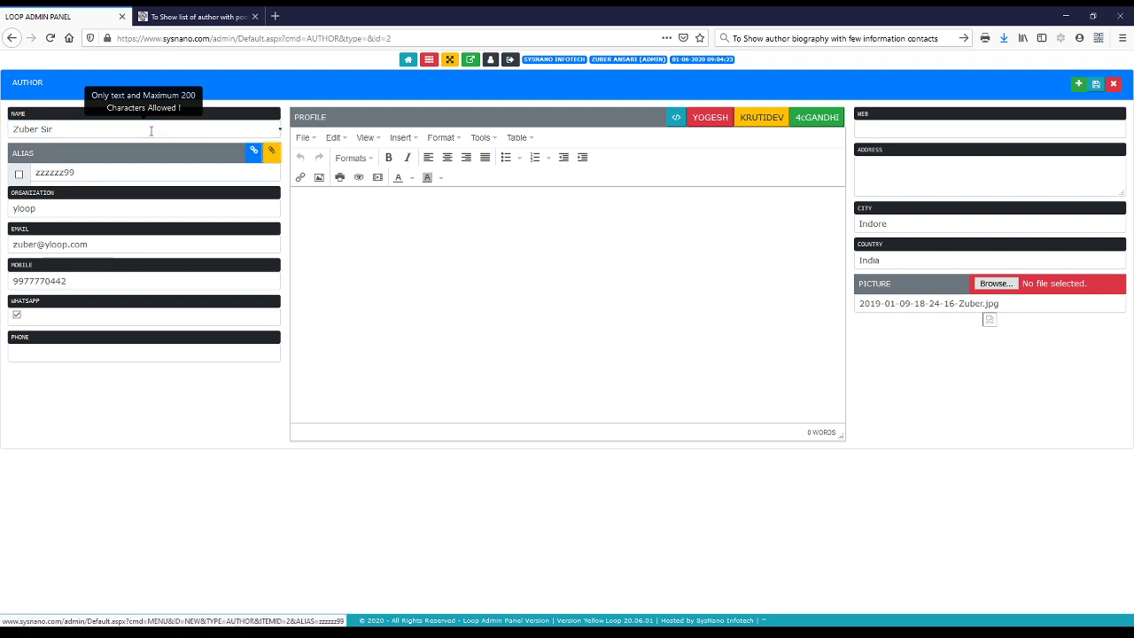
pyautogui.press('Tab')
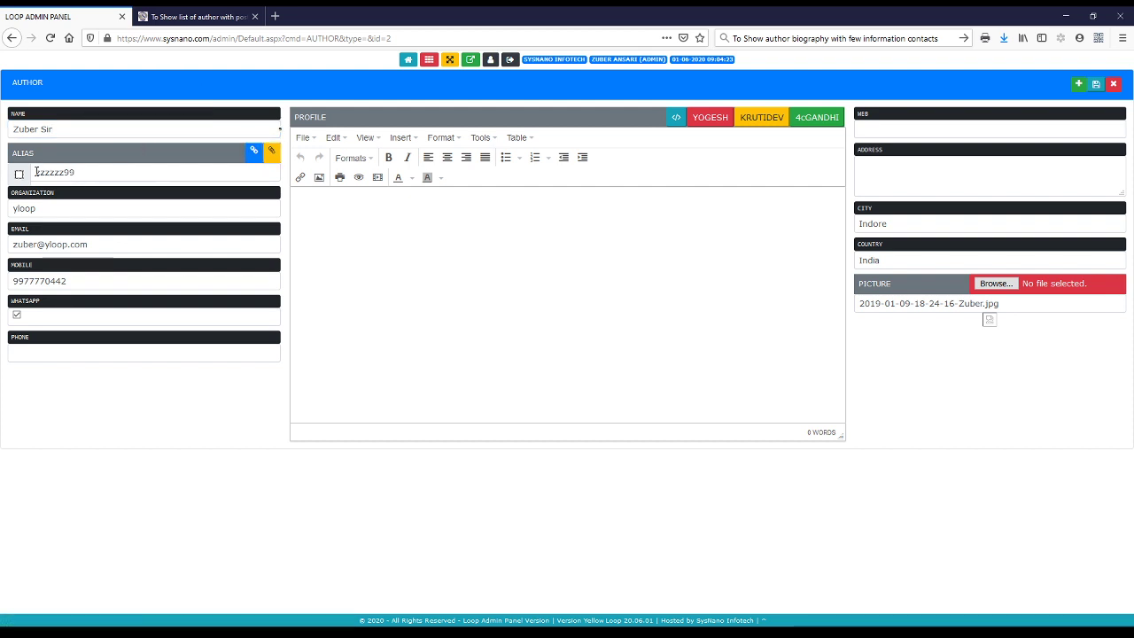
pyautogui.click(19, 175)
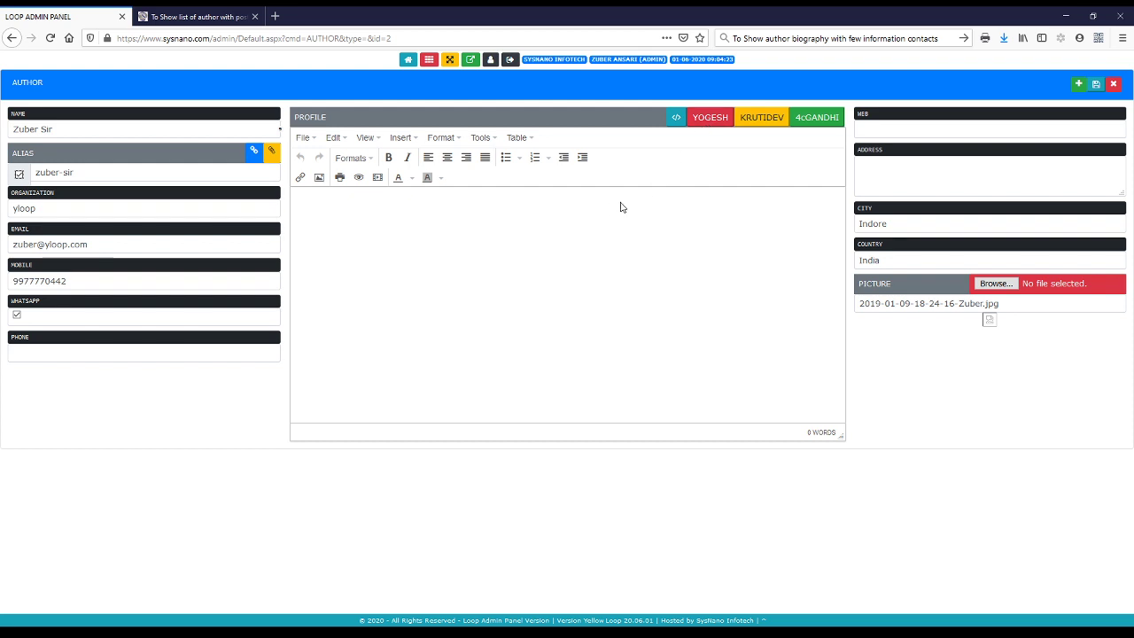
pyautogui.click(620, 206)
pyautogui.click(676, 116)
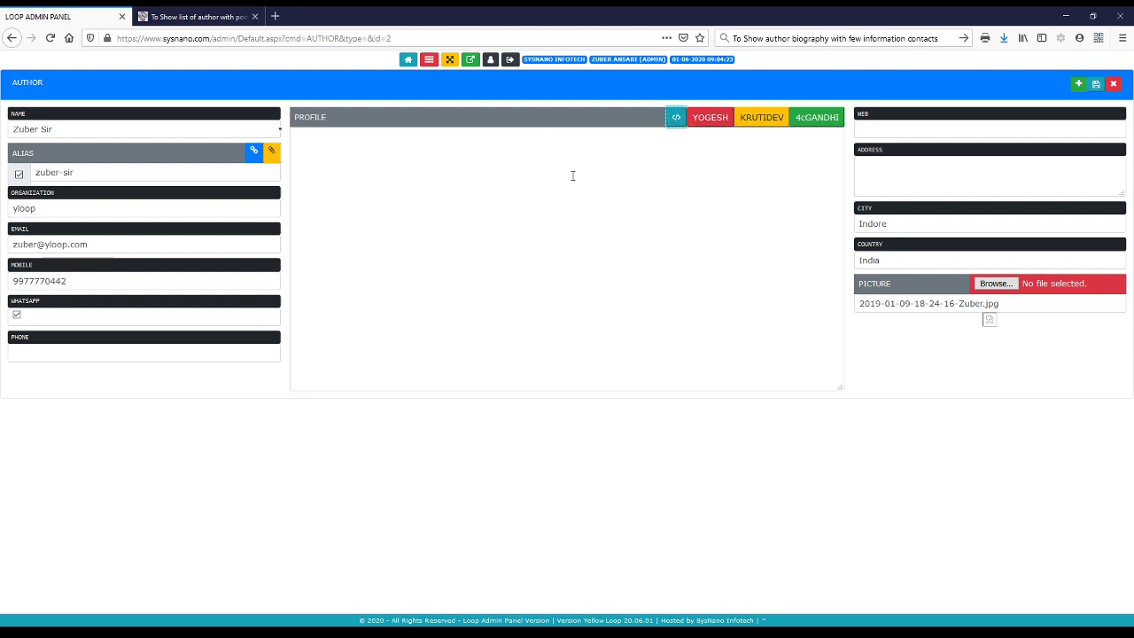
pyautogui.click(497, 173)
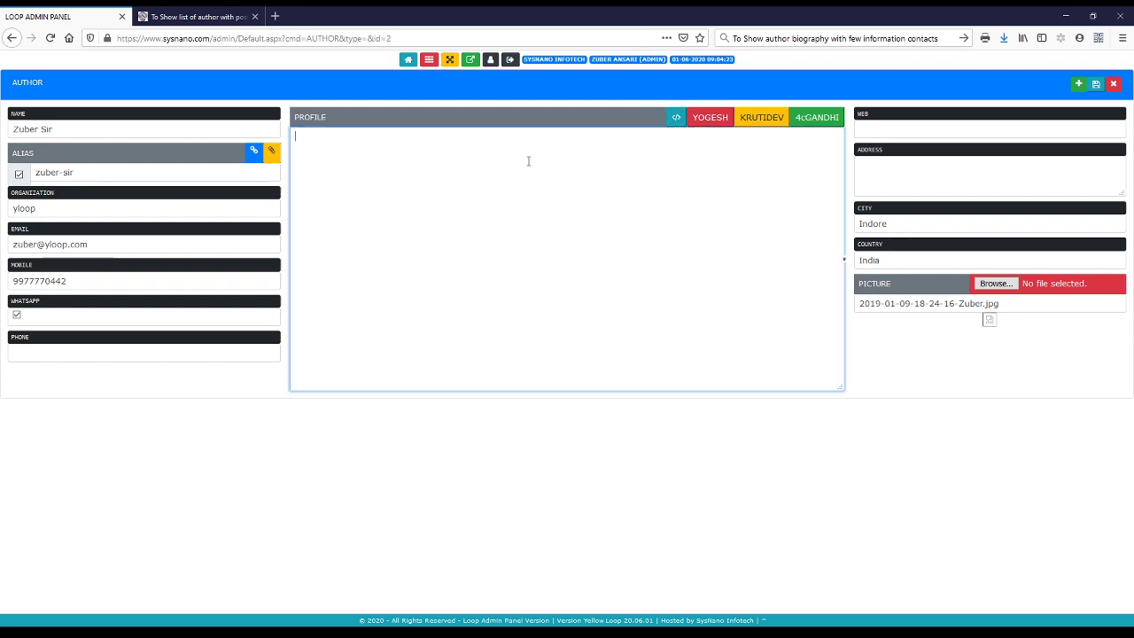
pyautogui.click(675, 116)
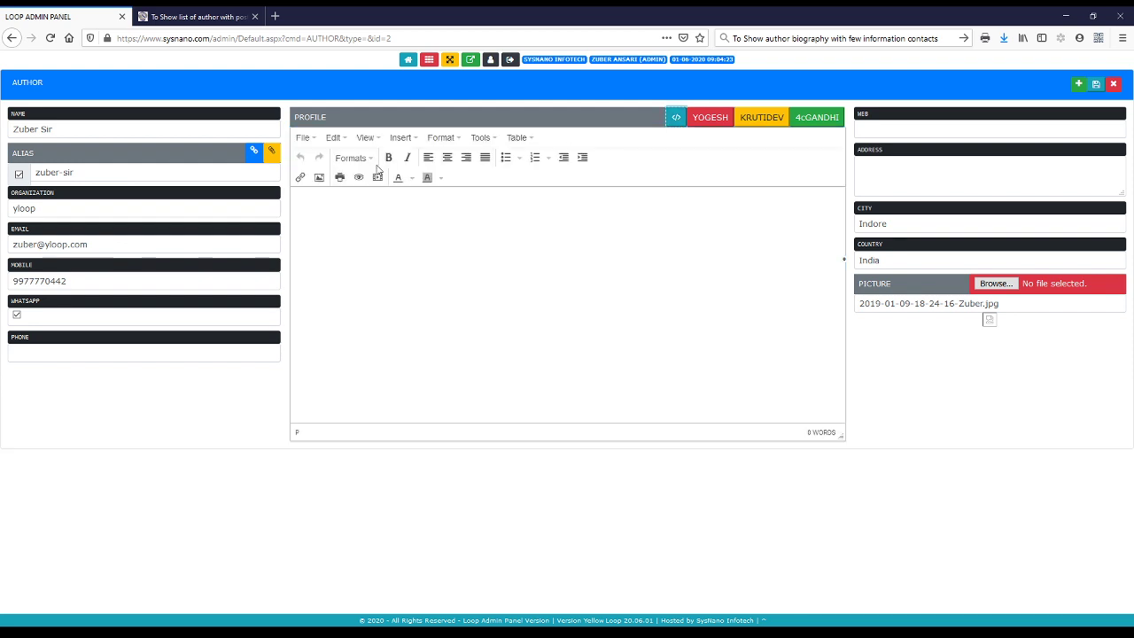
pyautogui.click(171, 130)
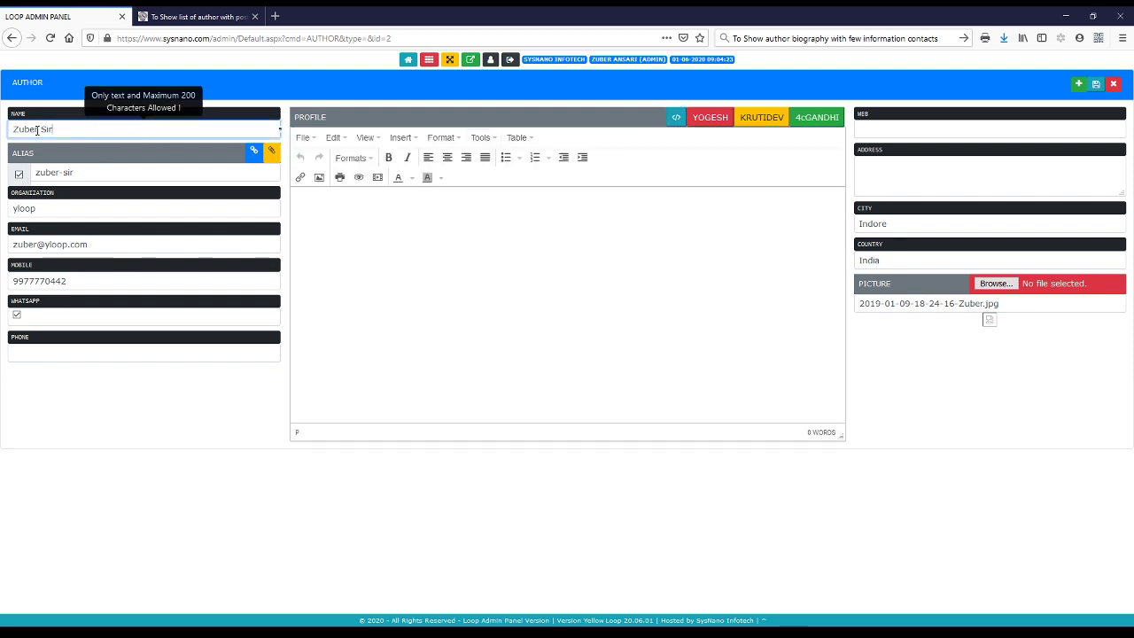
pyautogui.click(19, 174)
pyautogui.click(107, 171)
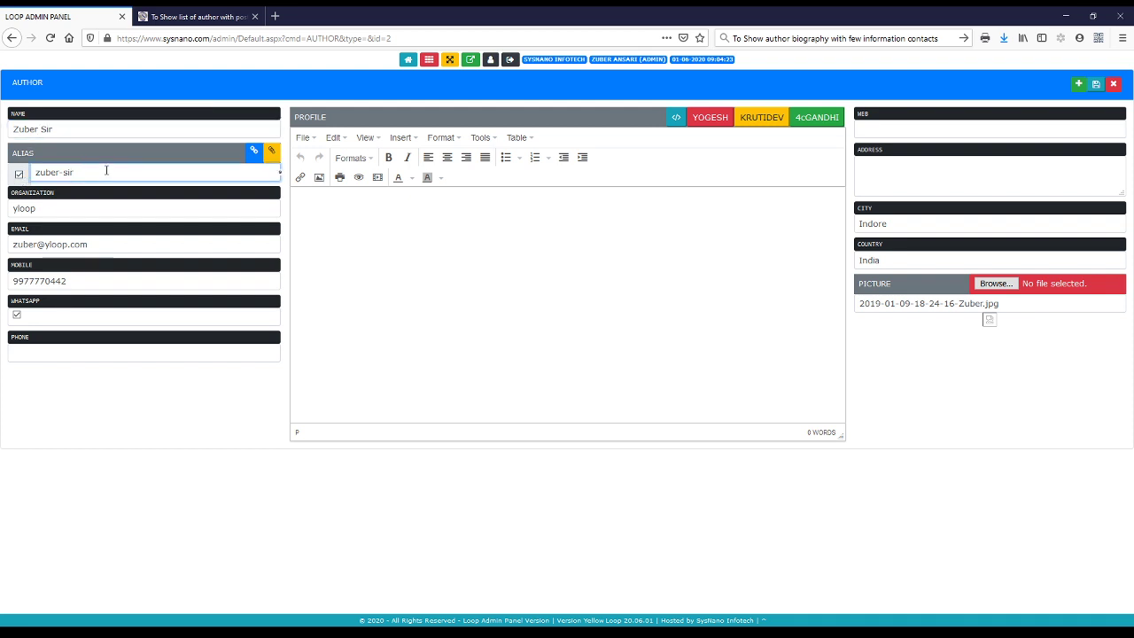
pyautogui.click(65, 209)
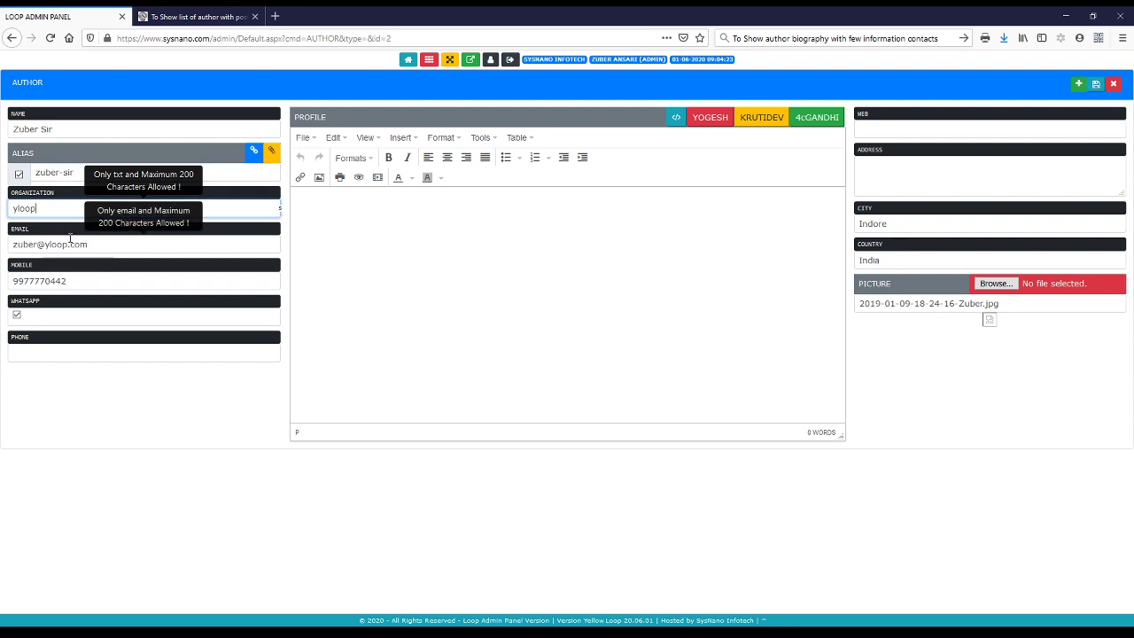
pyautogui.click(70, 239)
pyautogui.click(72, 281)
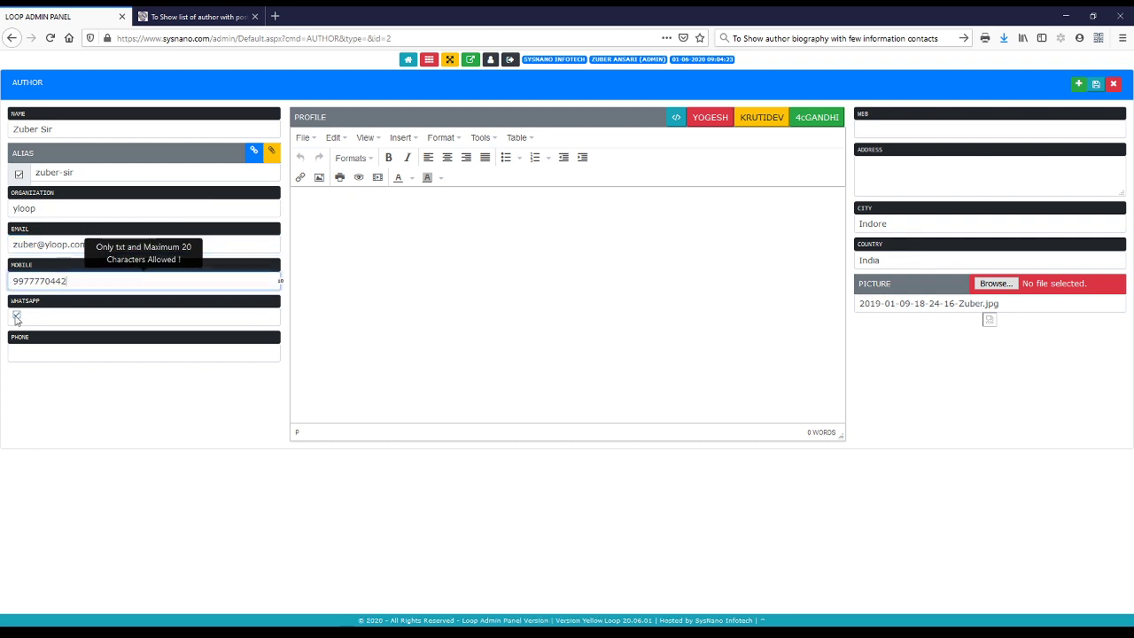
pyautogui.click(29, 348)
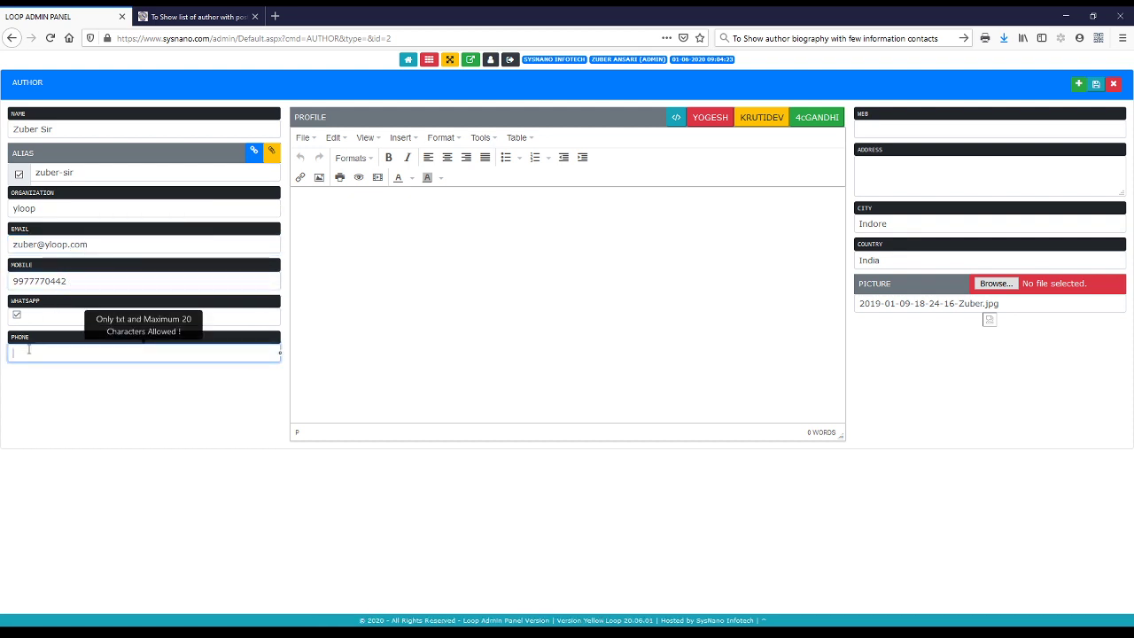
pyautogui.click(459, 276)
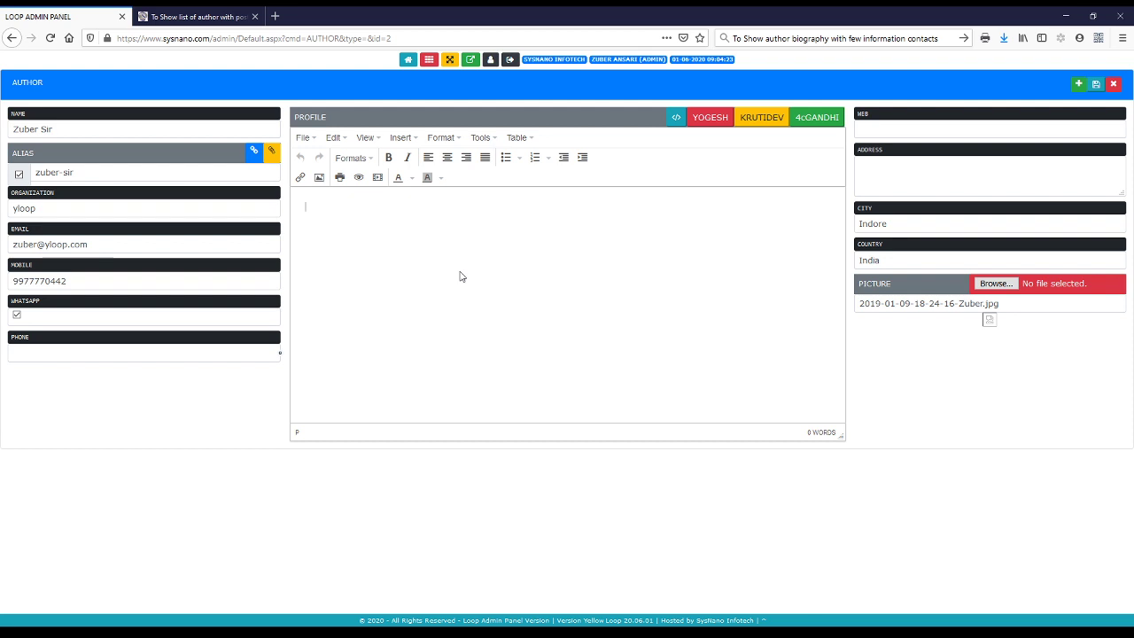
pyautogui.click(927, 123)
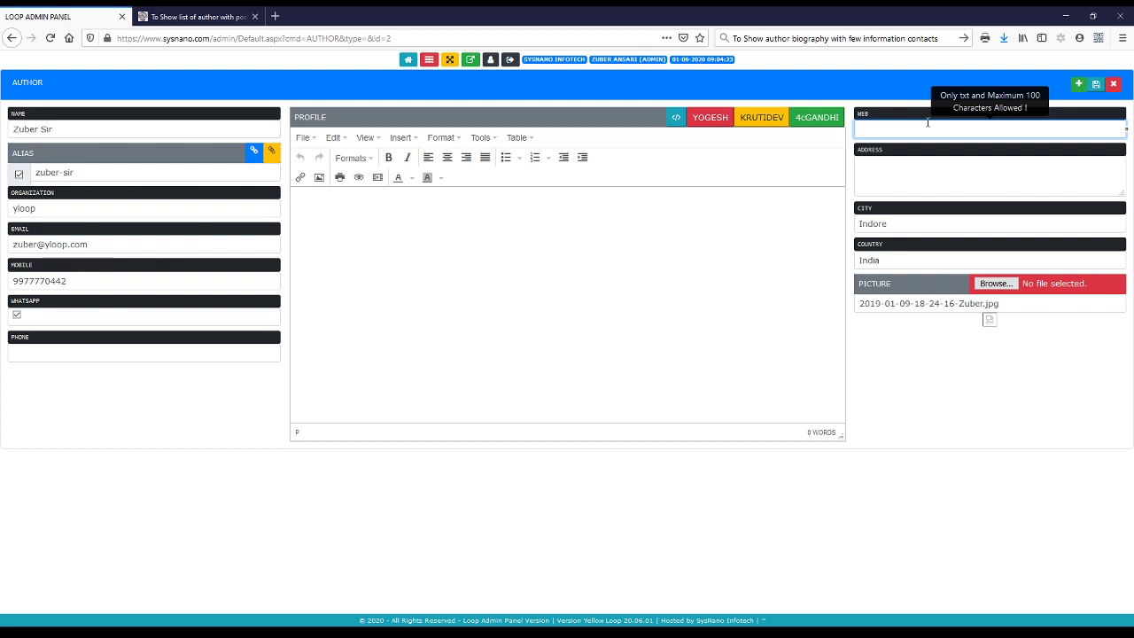
pyautogui.click(894, 170)
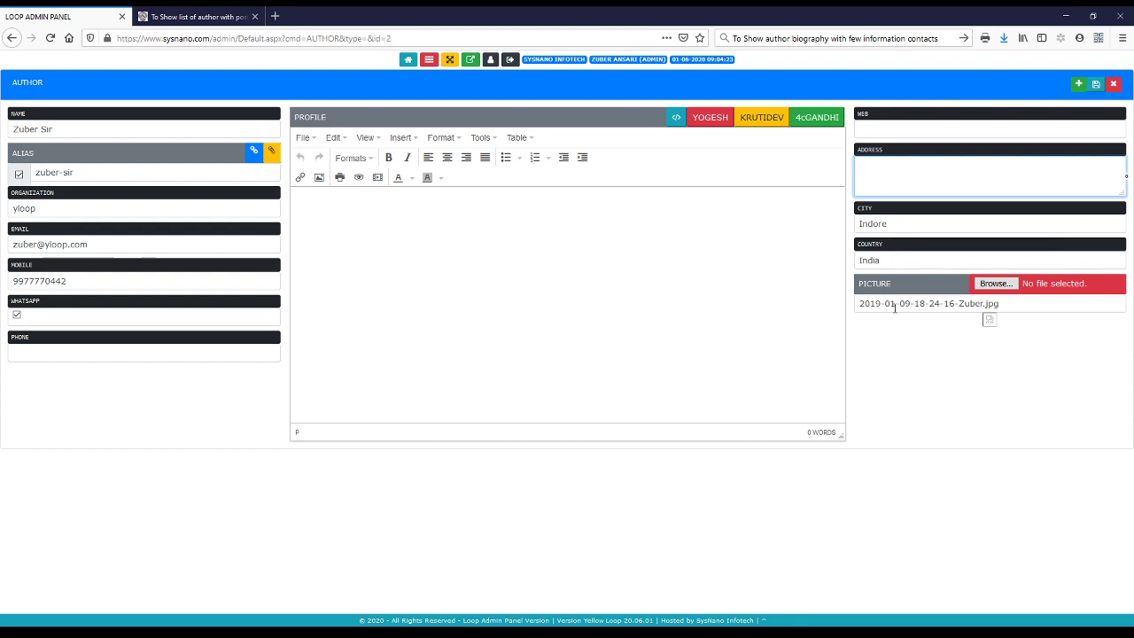
pyautogui.click(996, 285)
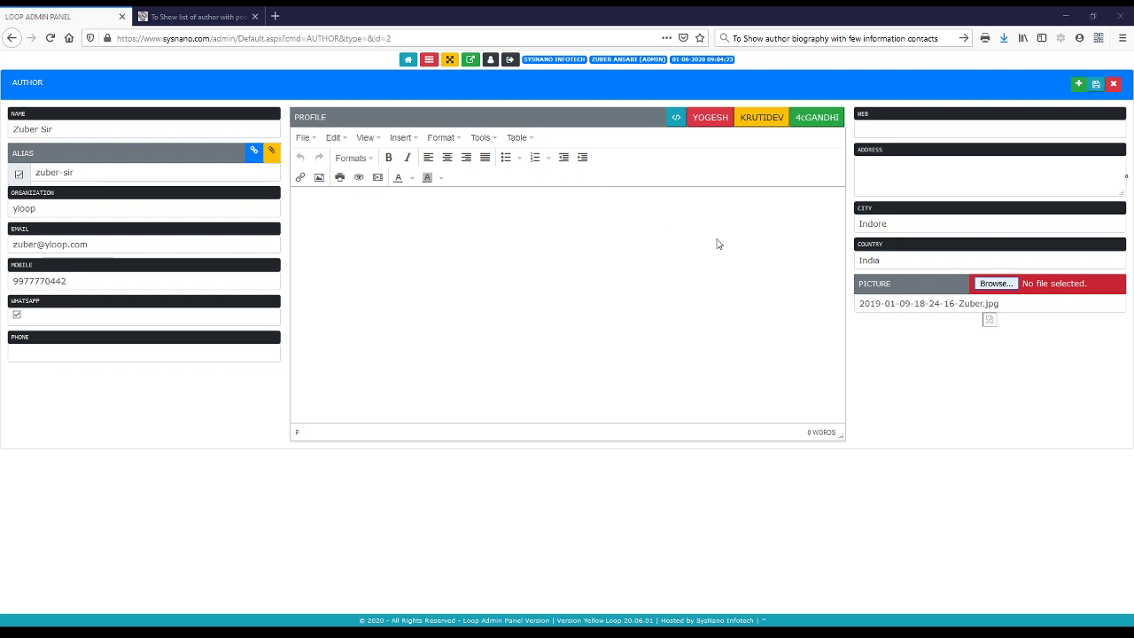
# Set the picture to coaching.jpg, fill in the address, set city Bhopal, and save the record
pyautogui.click(782, 274)
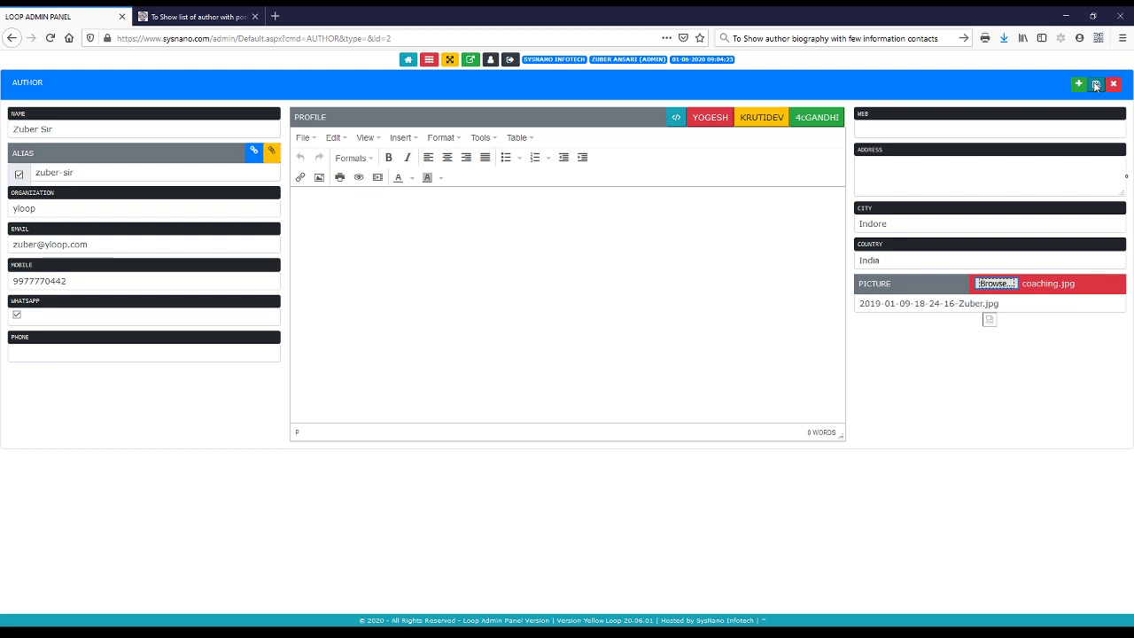
pyautogui.click(936, 132)
pyautogui.click(927, 187)
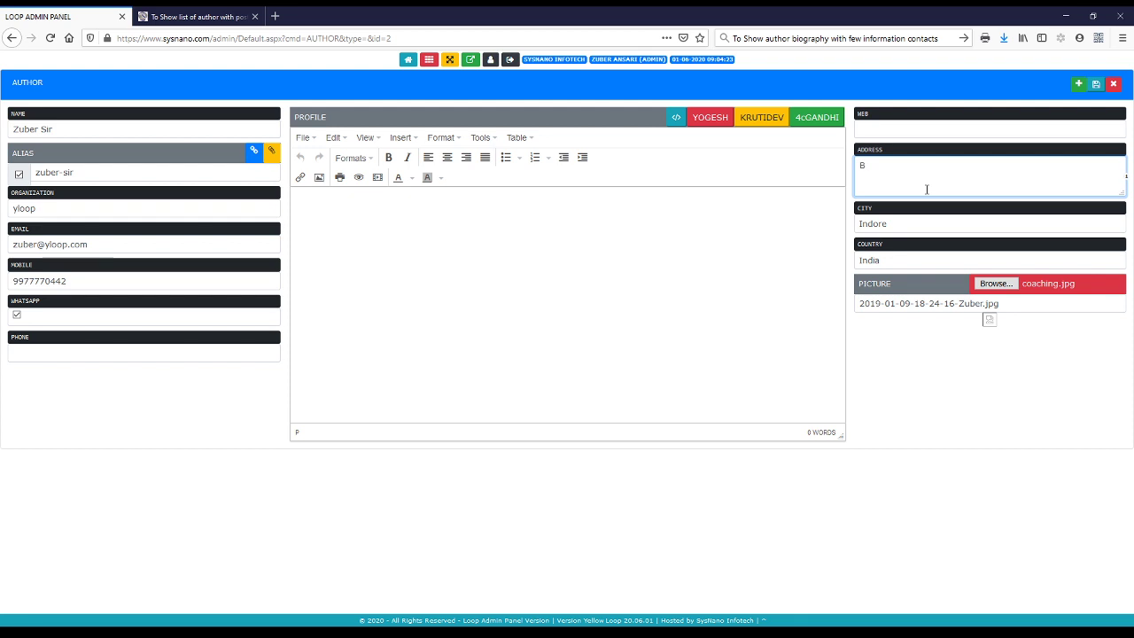
pyautogui.press('Tab')
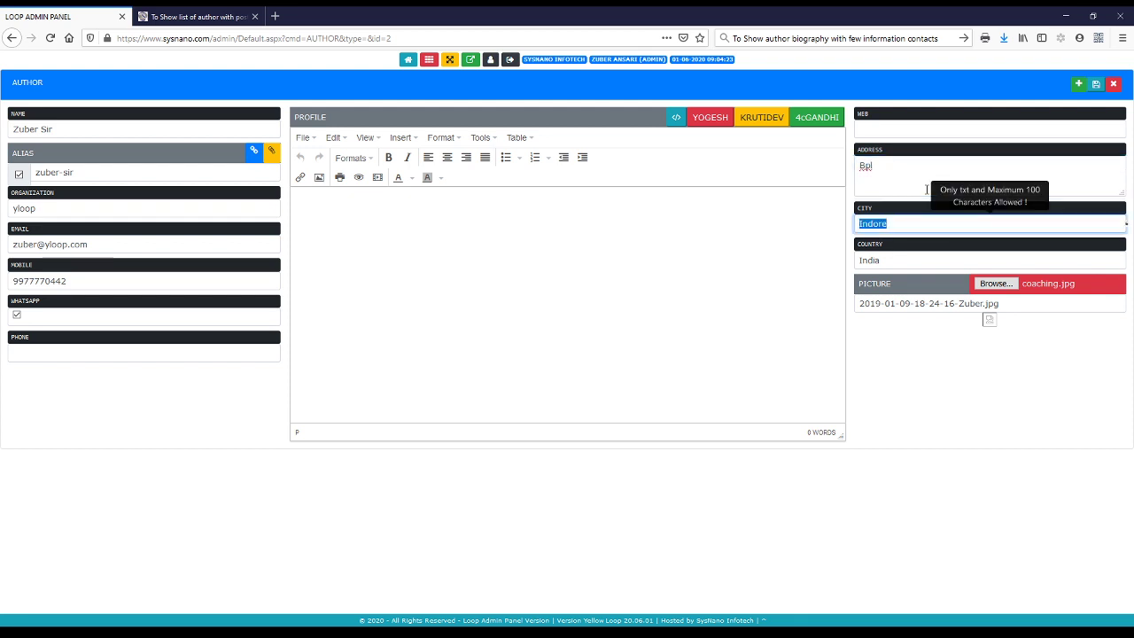
pyautogui.write('Bhopal')
pyautogui.press('Tab')
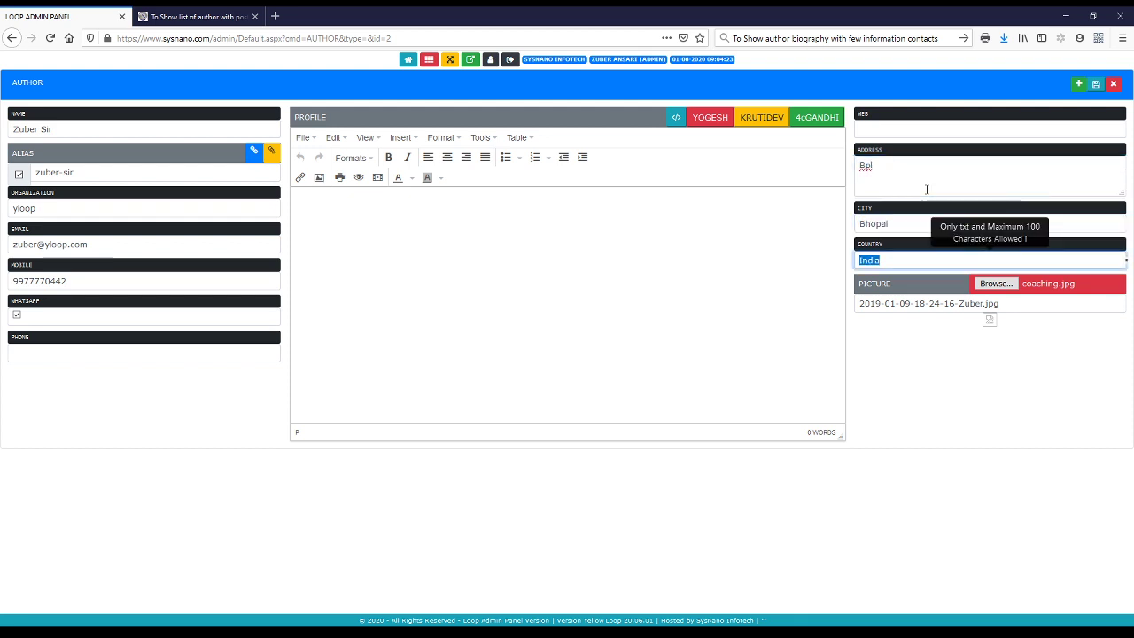
pyautogui.click(1096, 83)
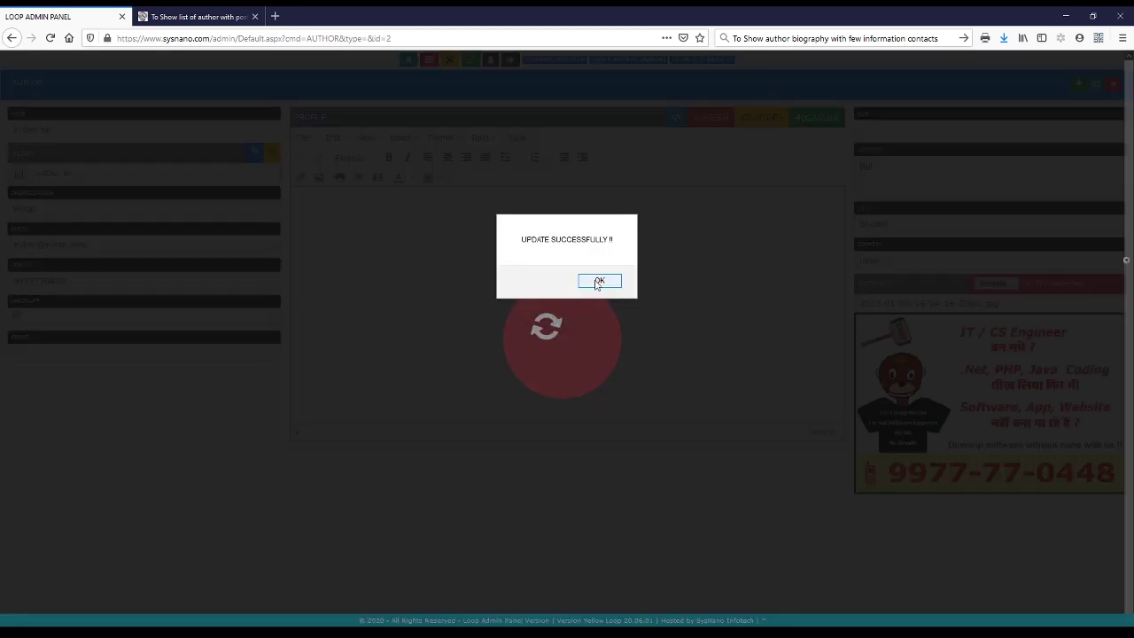
# Dismiss the 'UPDATE SUCCESSFULLY !!' alert, leaving the form showing the coaching.jpg picture
pyautogui.click(594, 281)
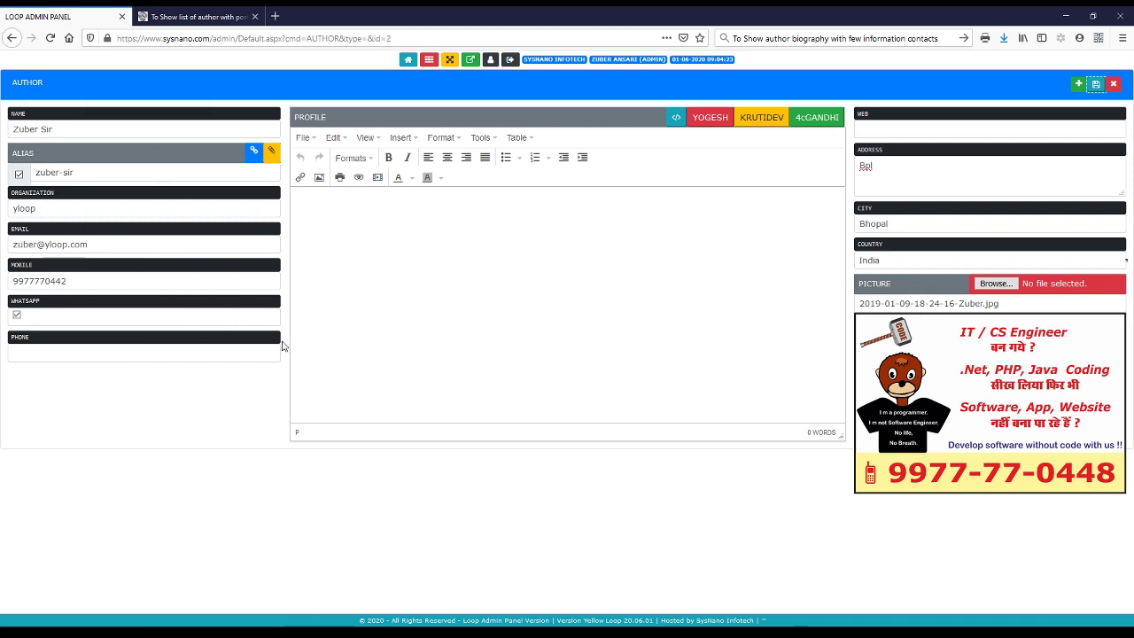
# Load the author's public sysnano.com page by pasting the copied alias into the URL path
pyautogui.tripleClick(169, 178)
pyautogui.hotkey('ctrl', 'c')
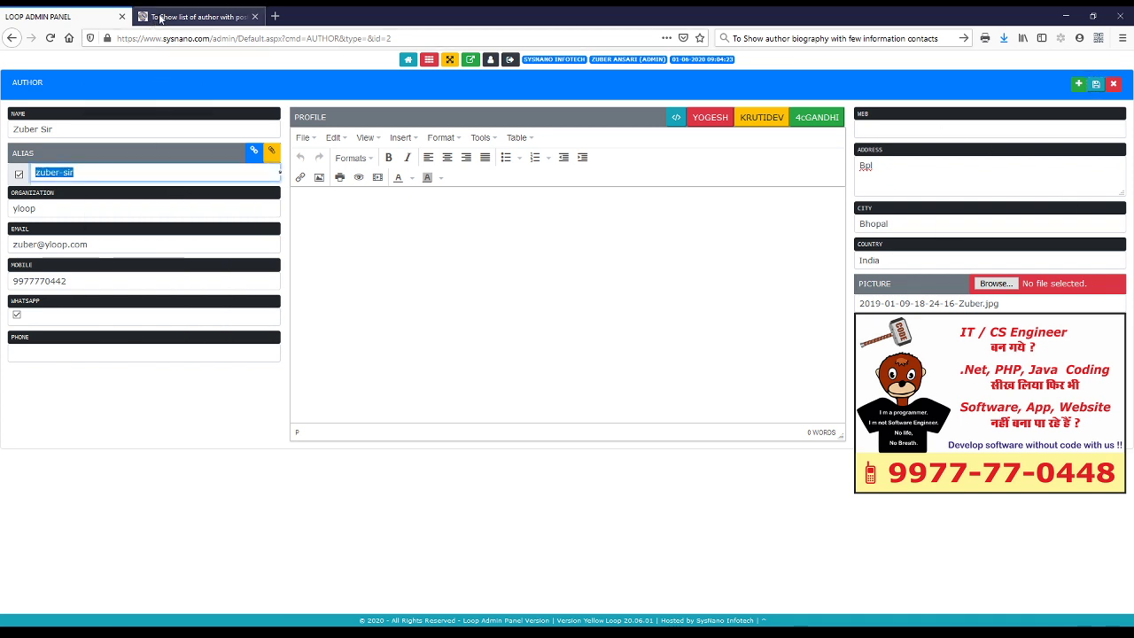
pyautogui.click(199, 16)
pyautogui.moveTo(213, 39); pyautogui.dragTo(381, 34)
pyautogui.hotkey('ctrl', 'v')
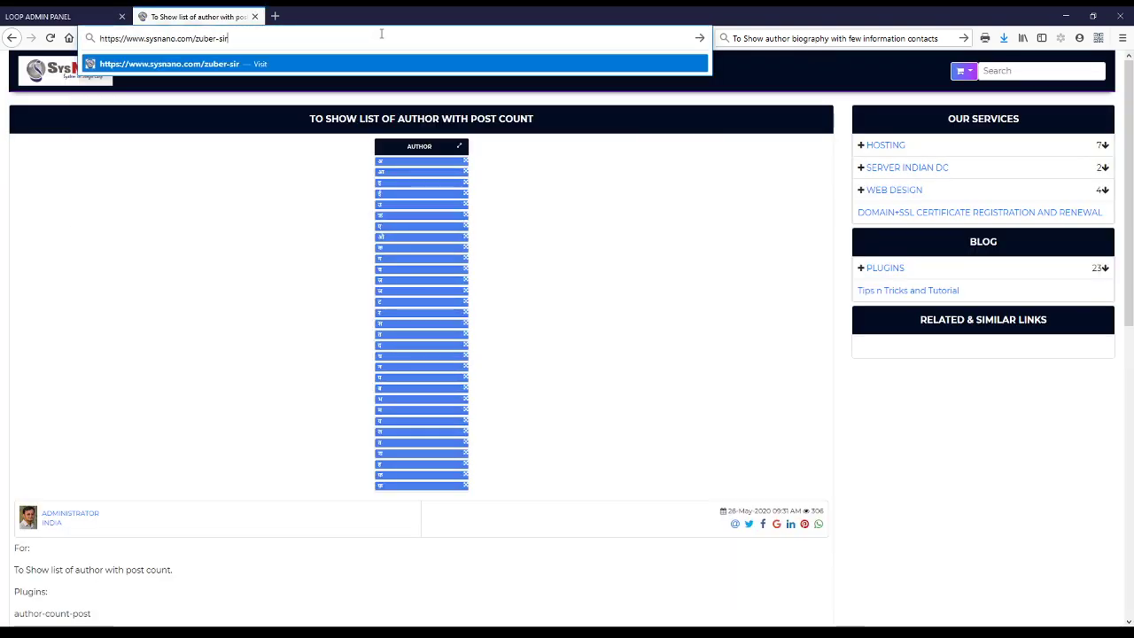
pyautogui.press('Return')
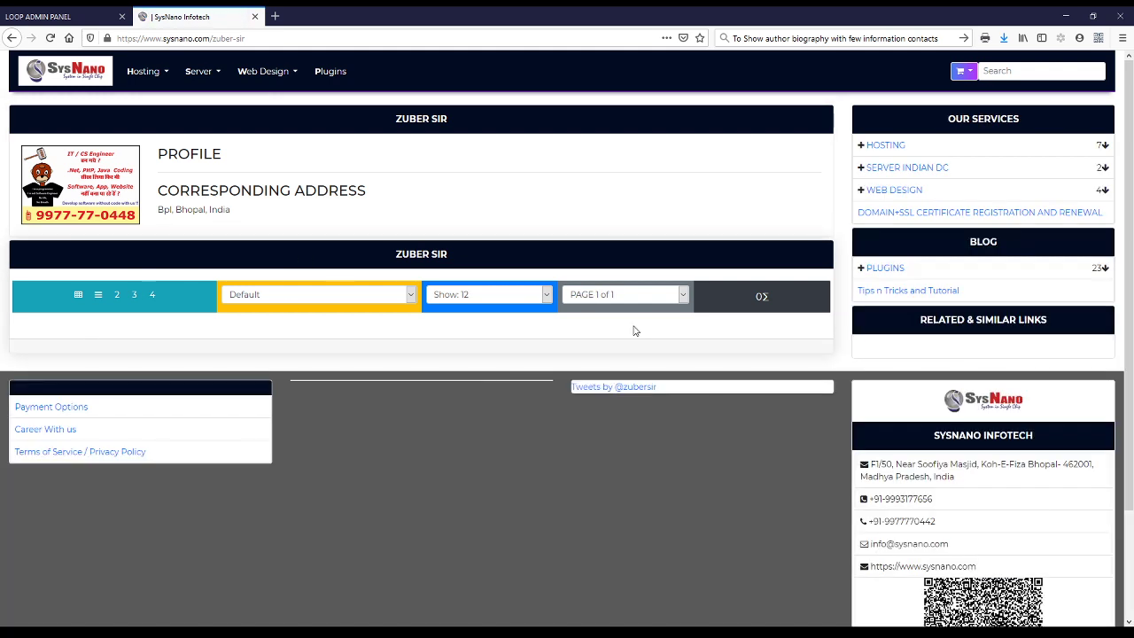
pyautogui.click(876, 268)
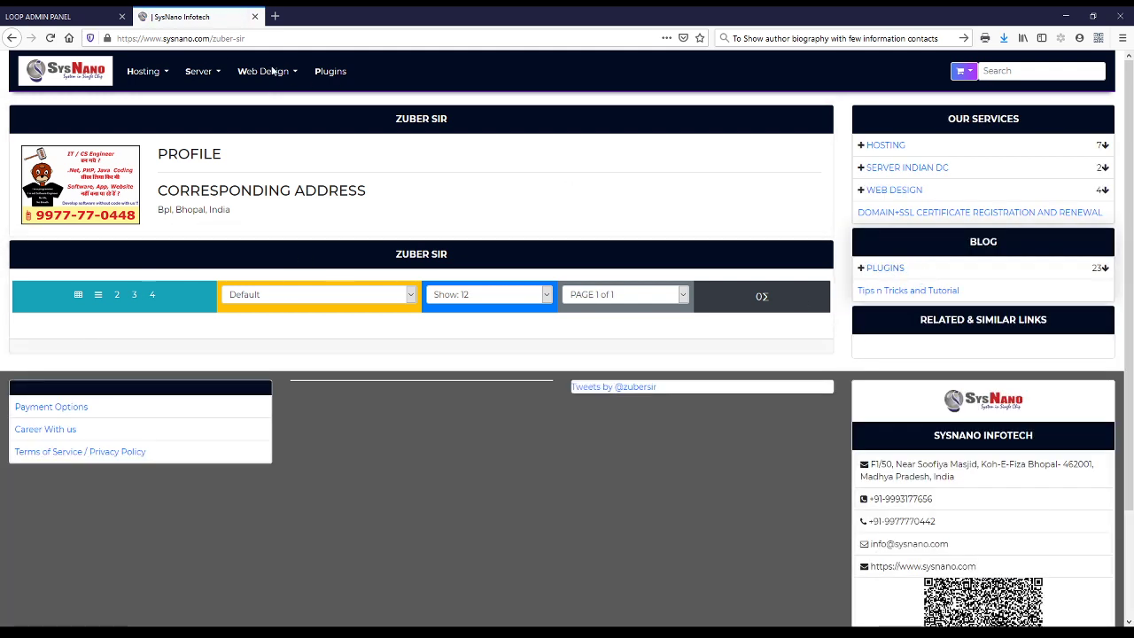
pyautogui.click(236, 38)
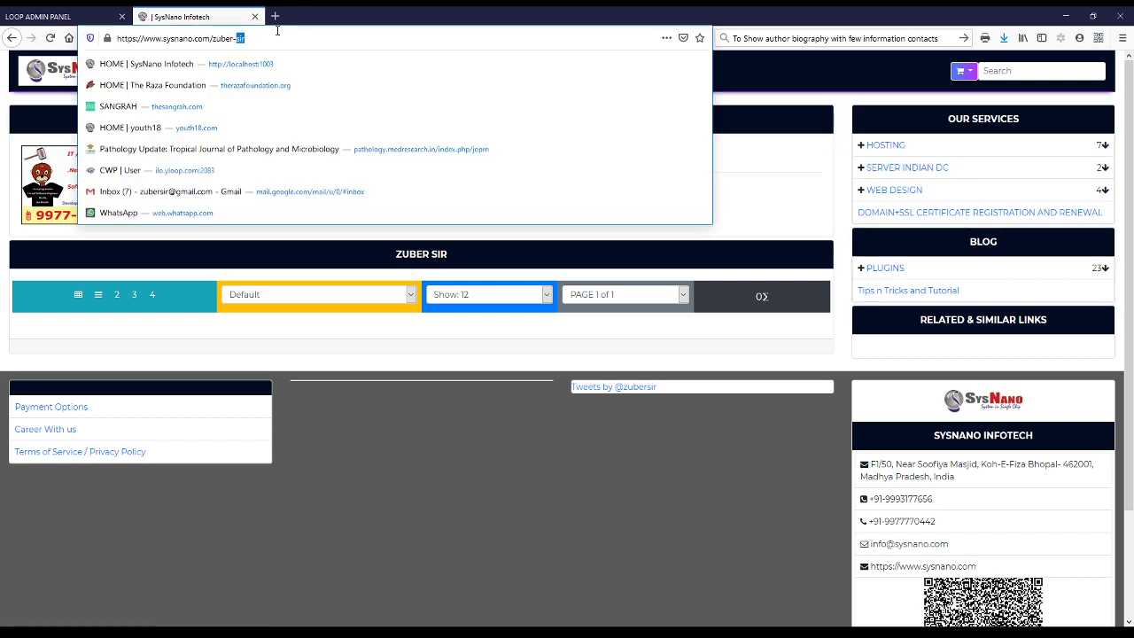
# Open the suggested Administrator author page, review its profile and posts, then return to the admin panel
pyautogui.press('BackSpace')
pyautogui.press('BackSpace')
pyautogui.press('BackSpace')
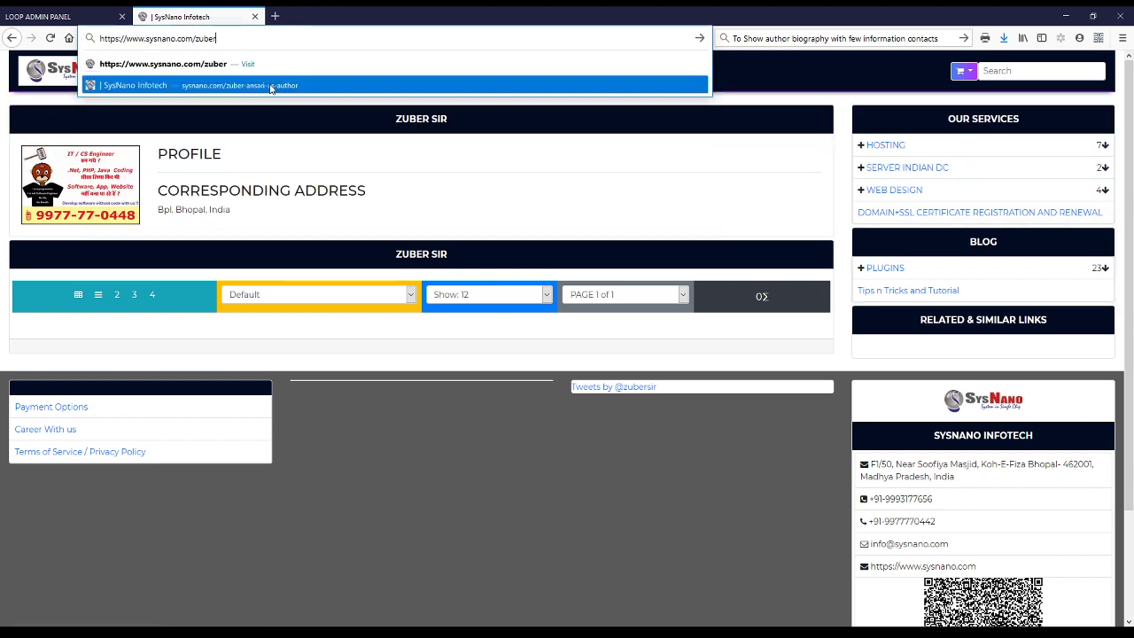
pyautogui.click(270, 85)
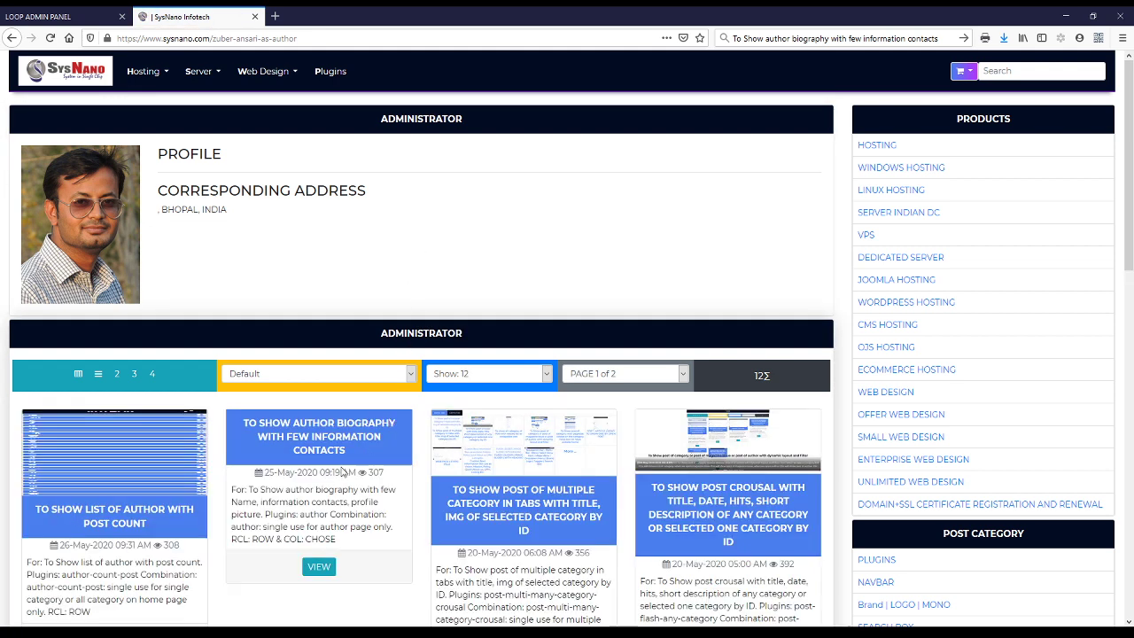
pyautogui.scroll(-6, 567, 426)
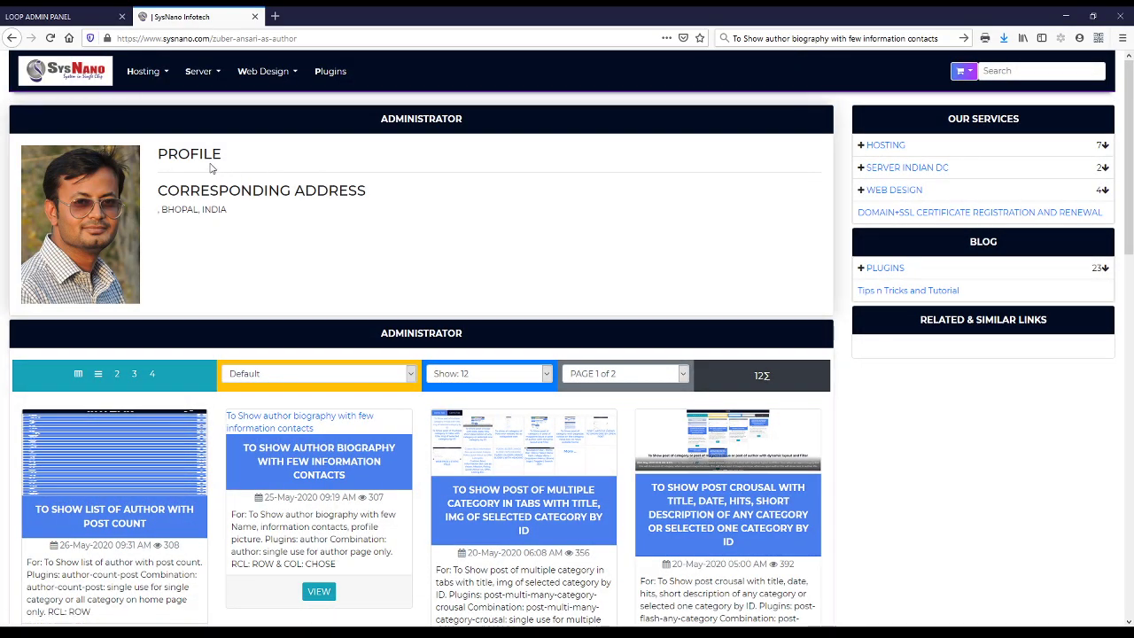
pyautogui.doubleClick(190, 154)
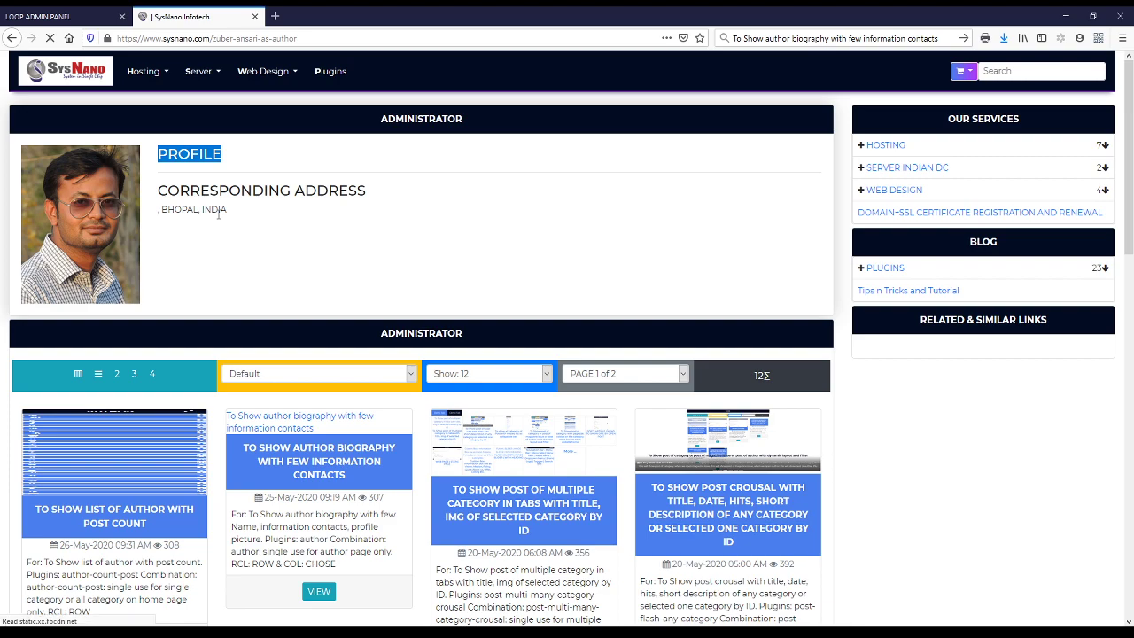
pyautogui.click(61, 17)
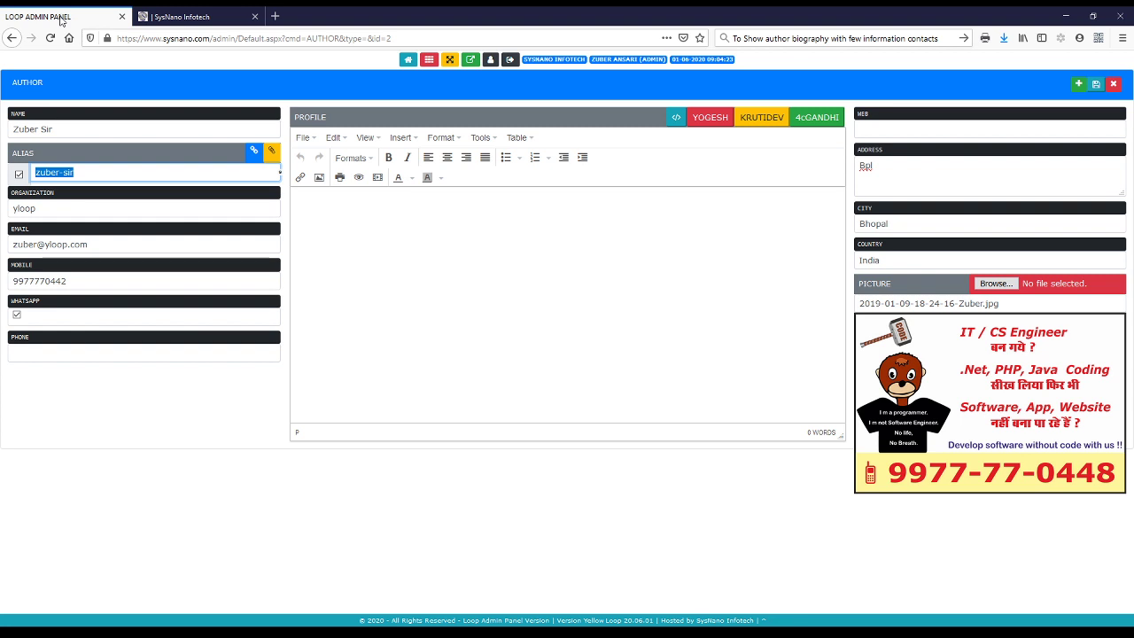